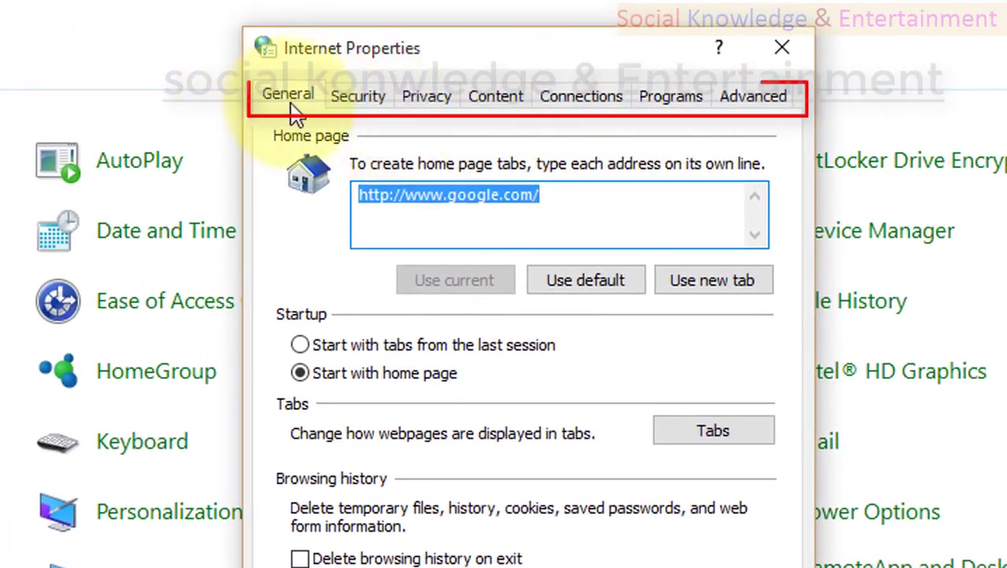
Review the Security, Privacy, Content, Connections, Programs and Advanced settings of Internet Properties, and return to the General settings.
click(382, 101)
click(476, 102)
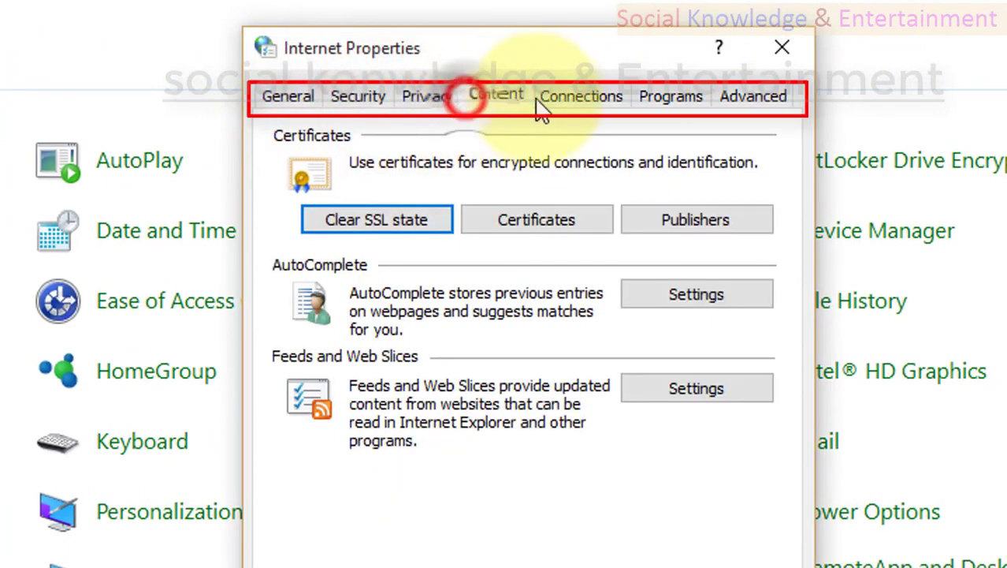
click(550, 101)
click(658, 99)
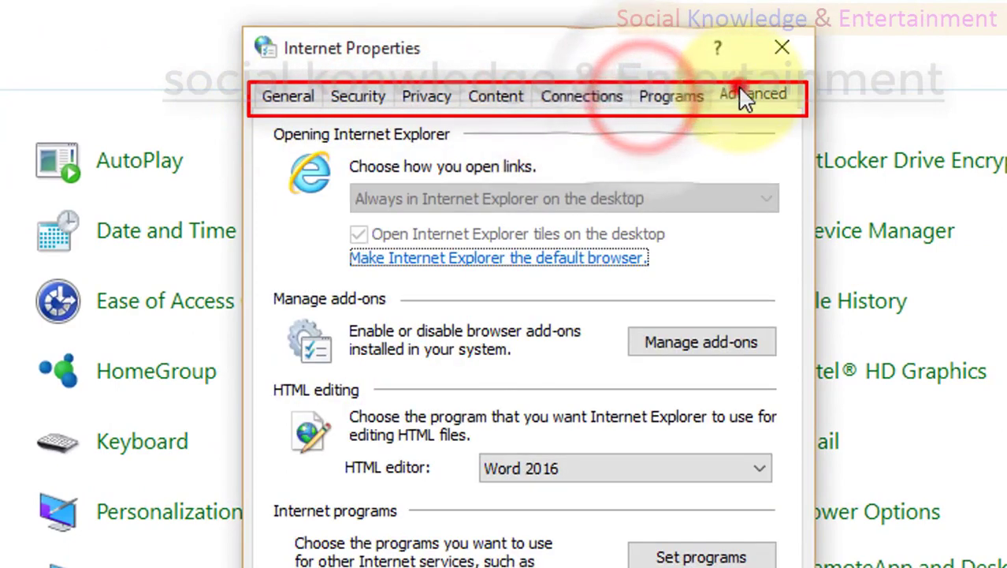
click(741, 98)
click(353, 99)
click(304, 105)
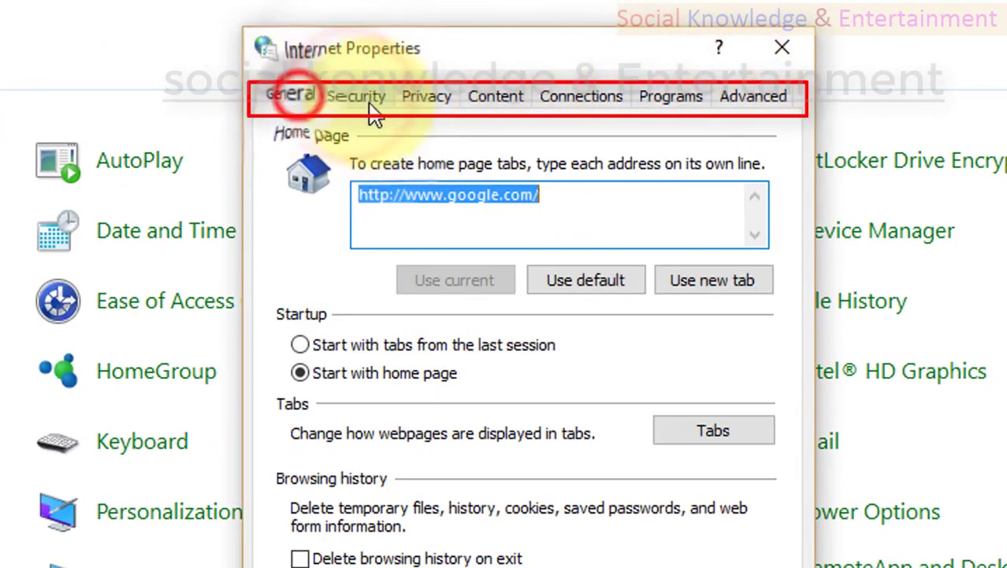
click(375, 111)
click(288, 102)
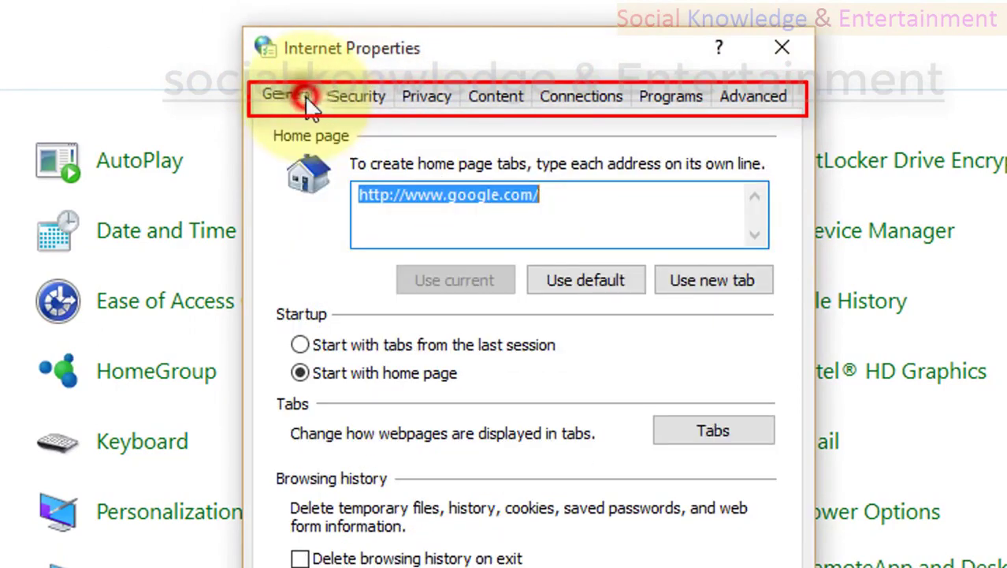
click(350, 102)
click(407, 103)
click(495, 96)
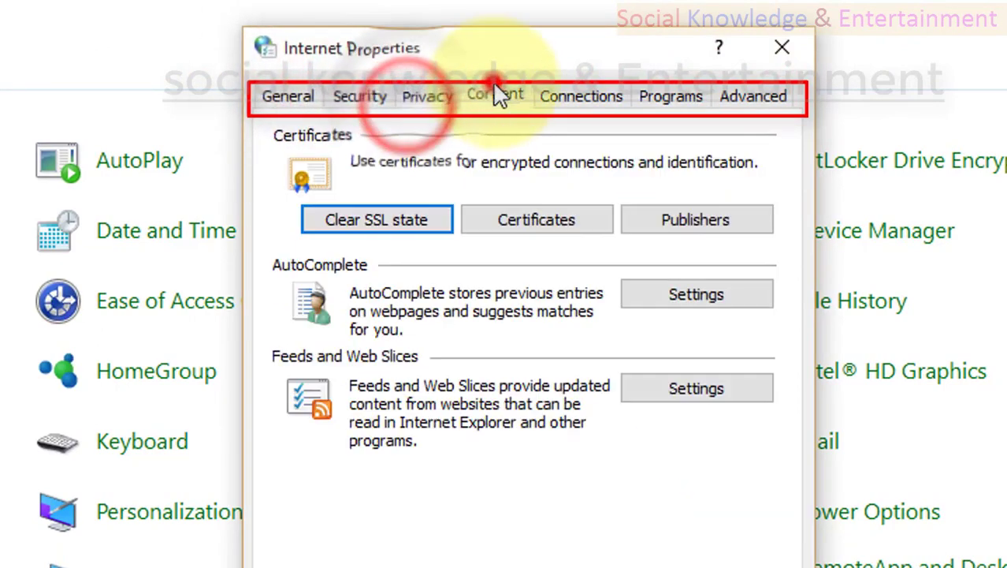
click(565, 102)
click(656, 103)
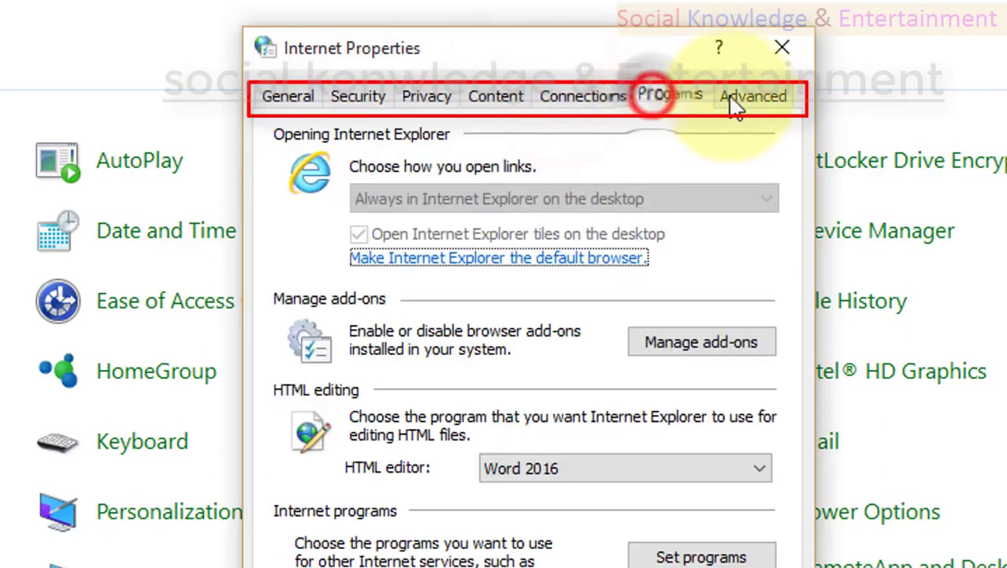
click(749, 104)
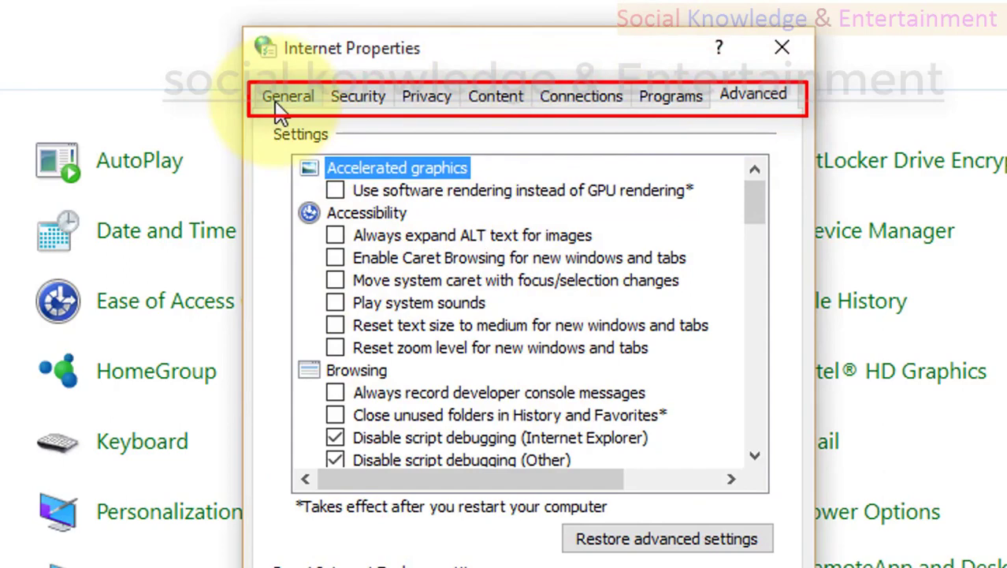
click(279, 102)
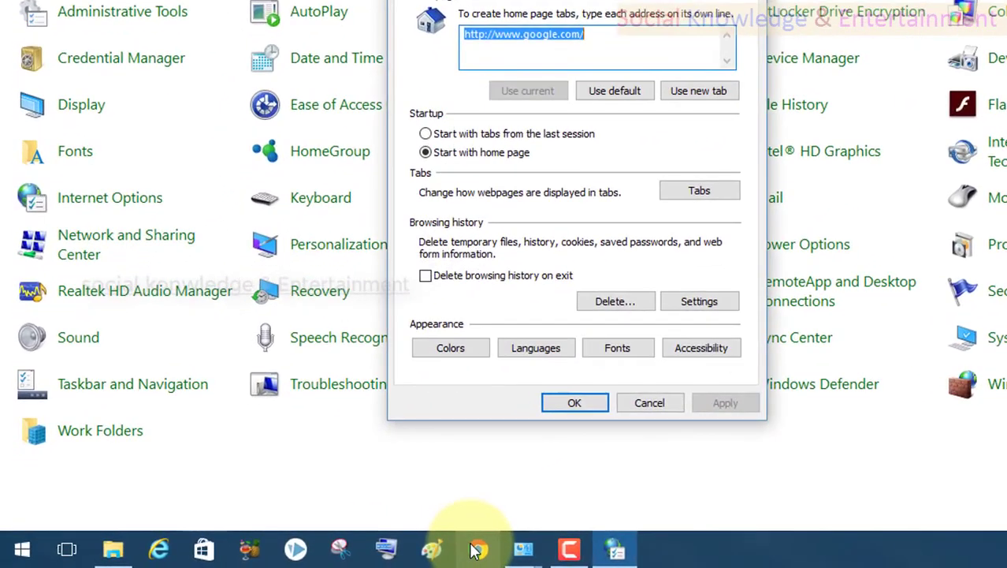
Switch to Chrome and open an extra tab to view its start page, returning to a single tab.
click(477, 550)
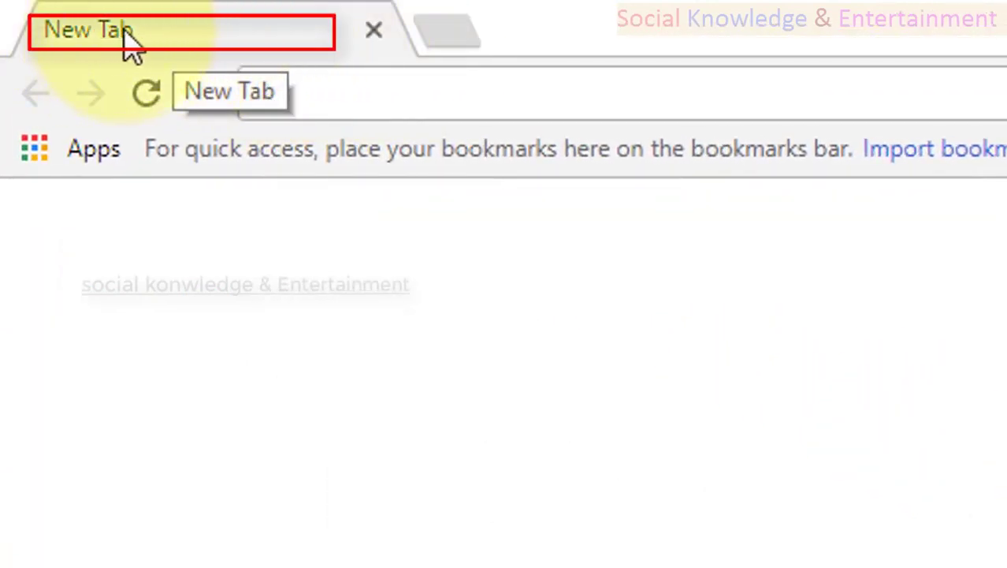
click(439, 49)
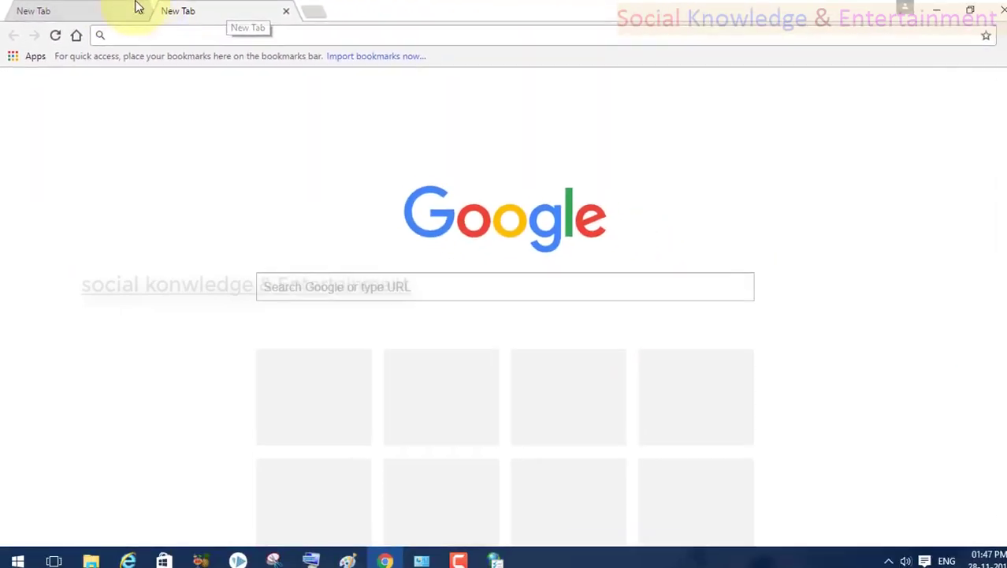
click(108, 10)
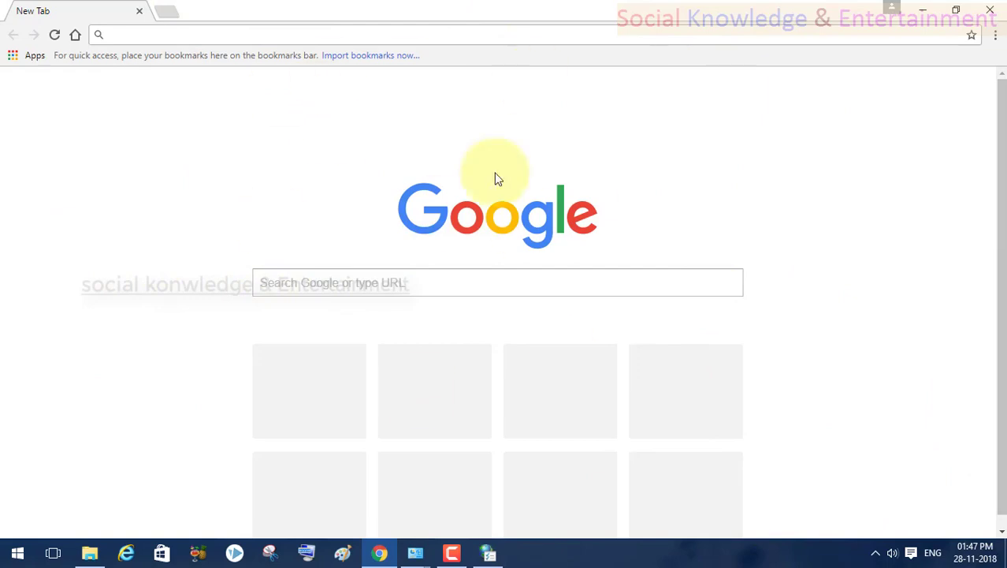
Open a second new tab in Chrome and return to the home page settings in Internet Properties.
click(489, 551)
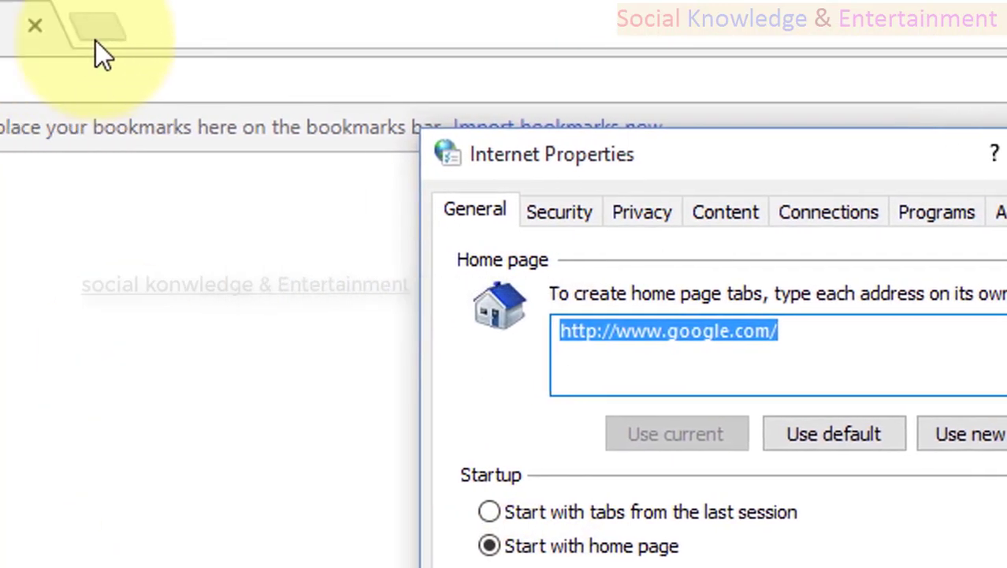
click(27, 248)
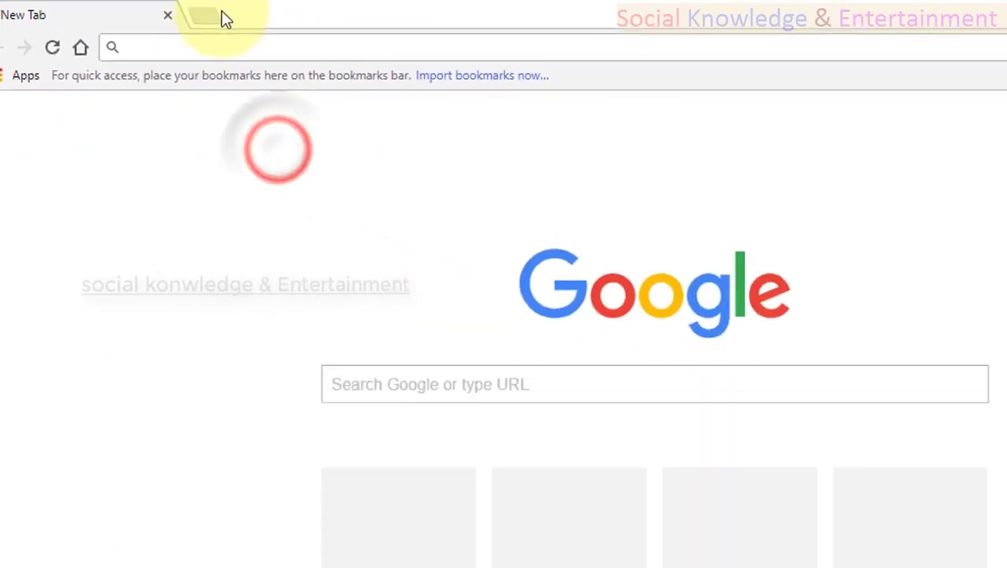
click(339, 26)
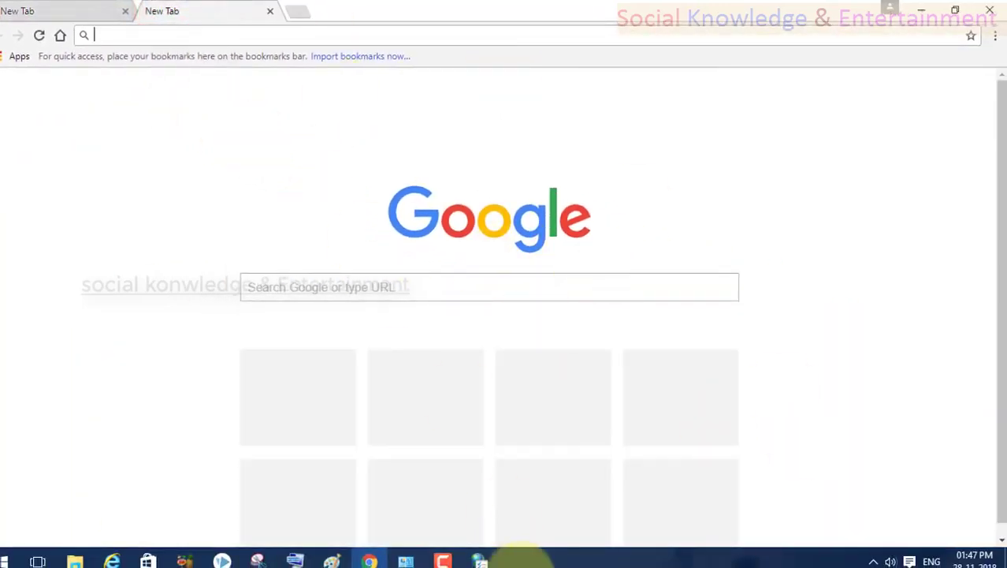
click(481, 560)
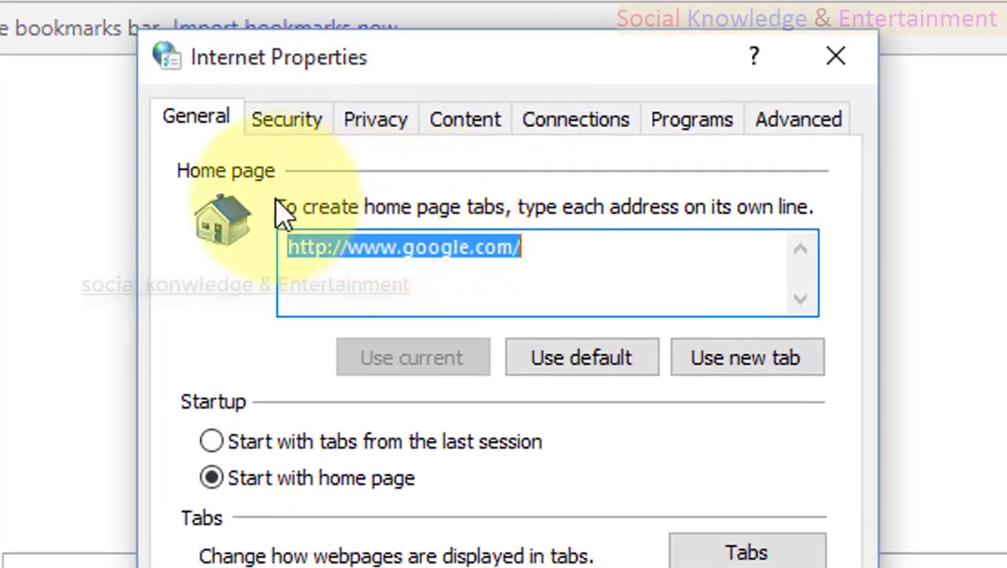
click(284, 211)
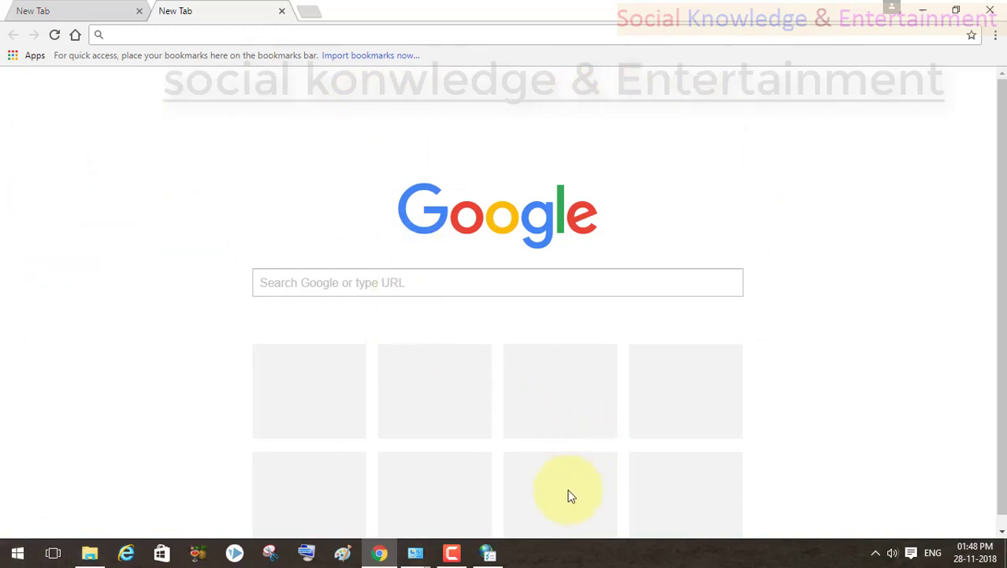
Set the home page in Internet Properties to the new tab page, about:Tabs.
click(489, 552)
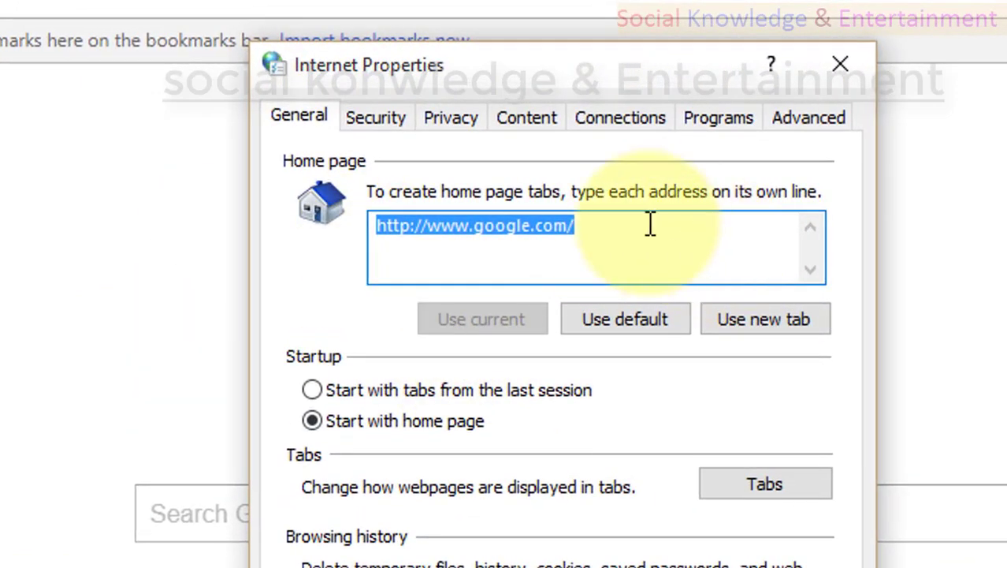
click(649, 224)
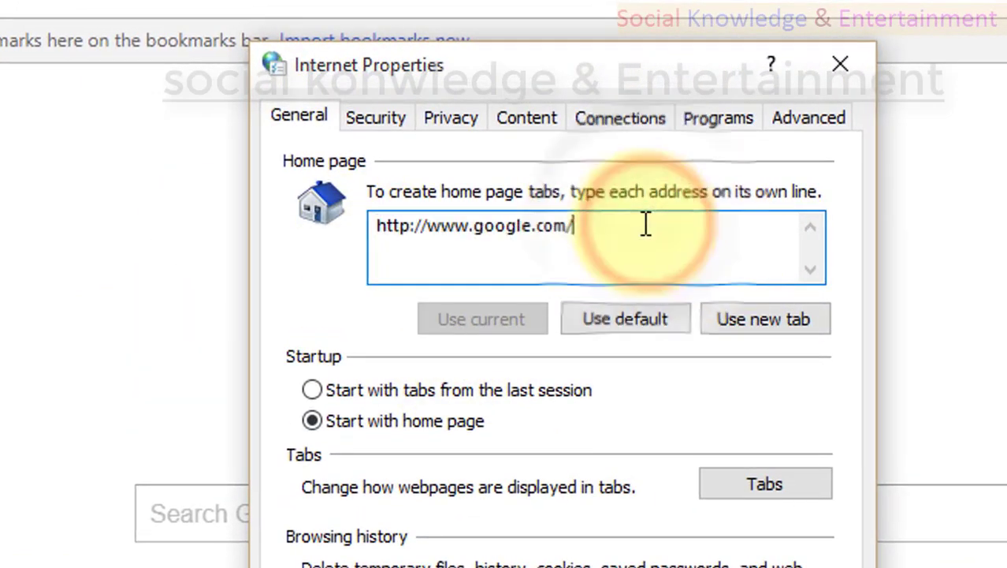
key(ctrl+a)
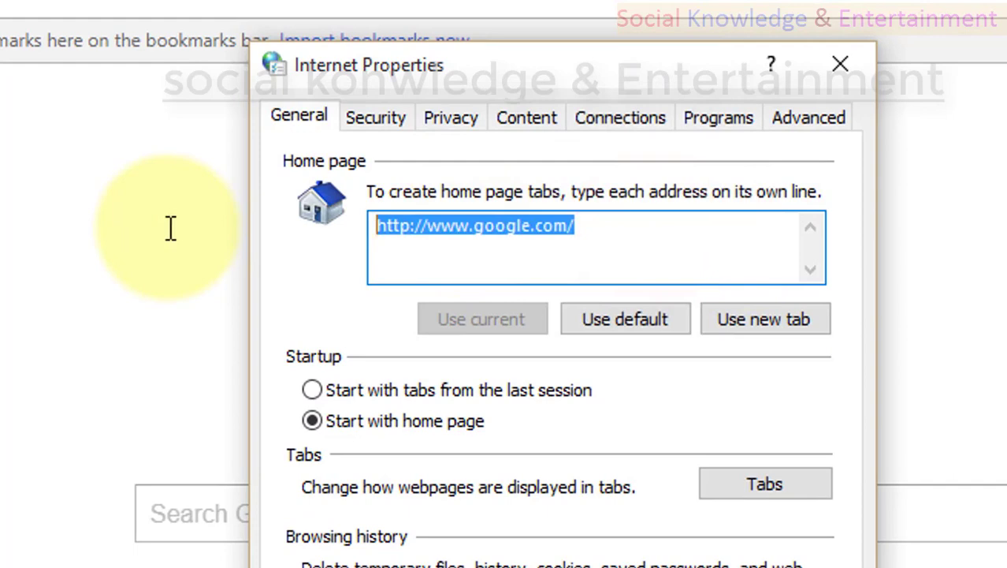
click(588, 234)
drag(589, 234, 545, 249)
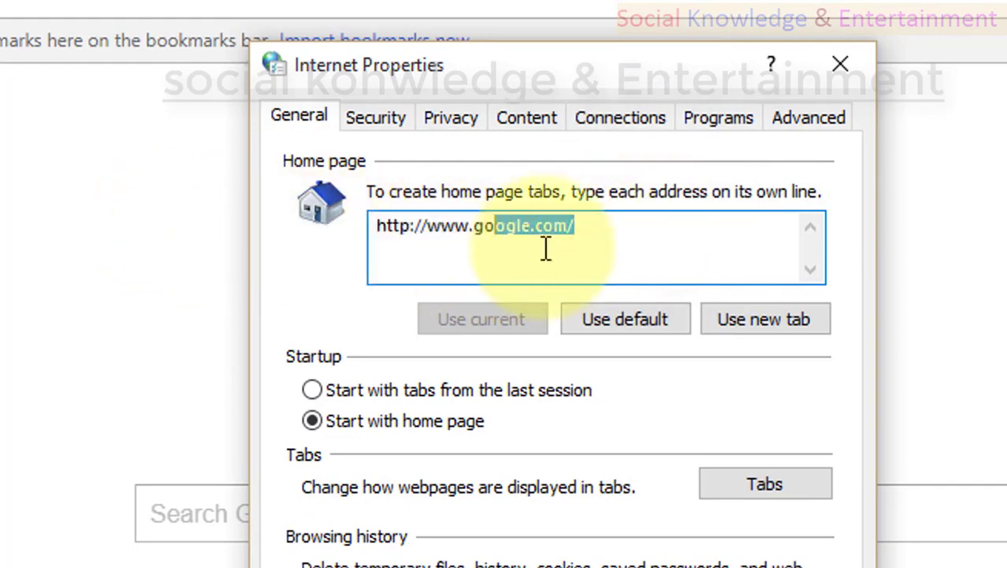
click(680, 272)
click(719, 308)
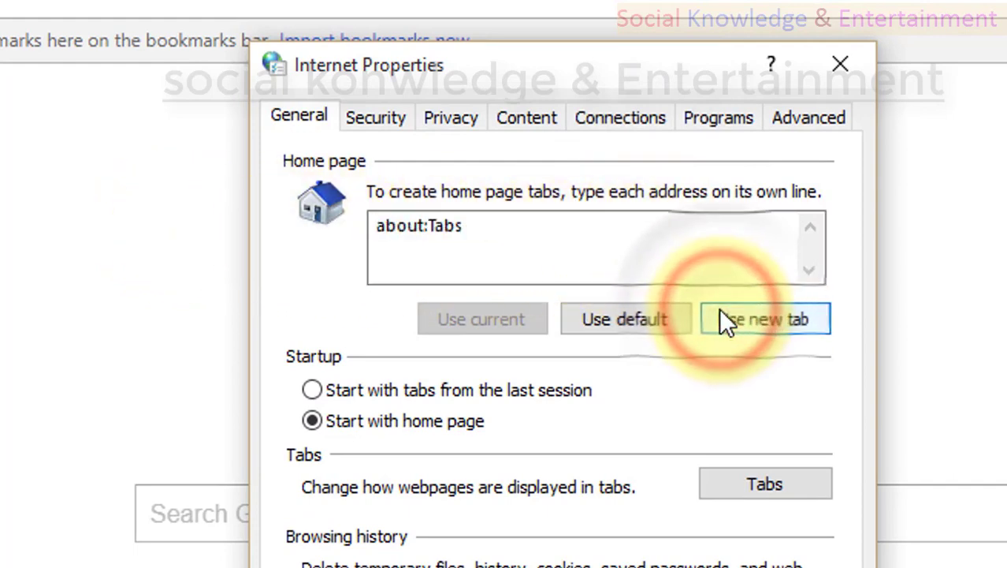
click(430, 230)
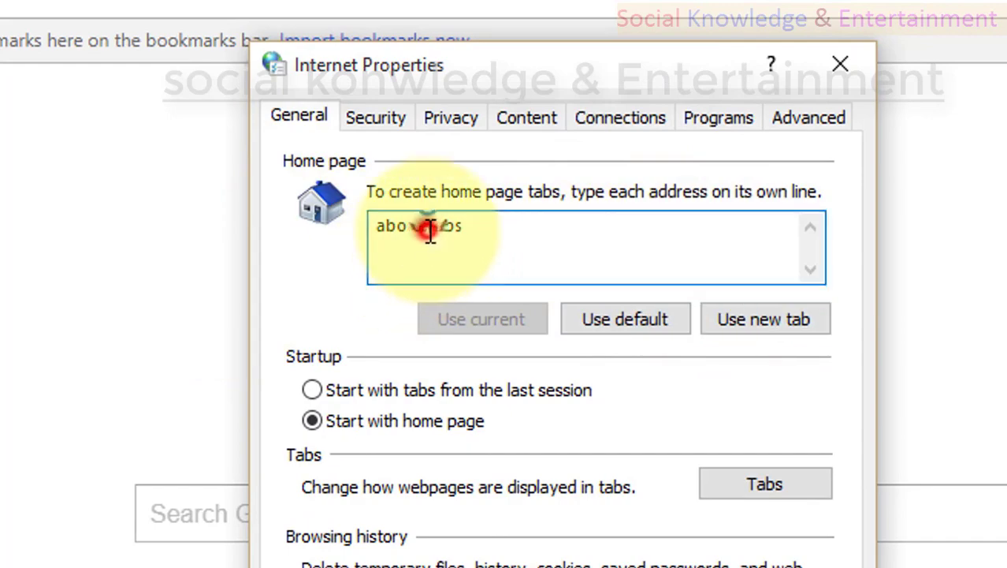
key(ctrl+a)
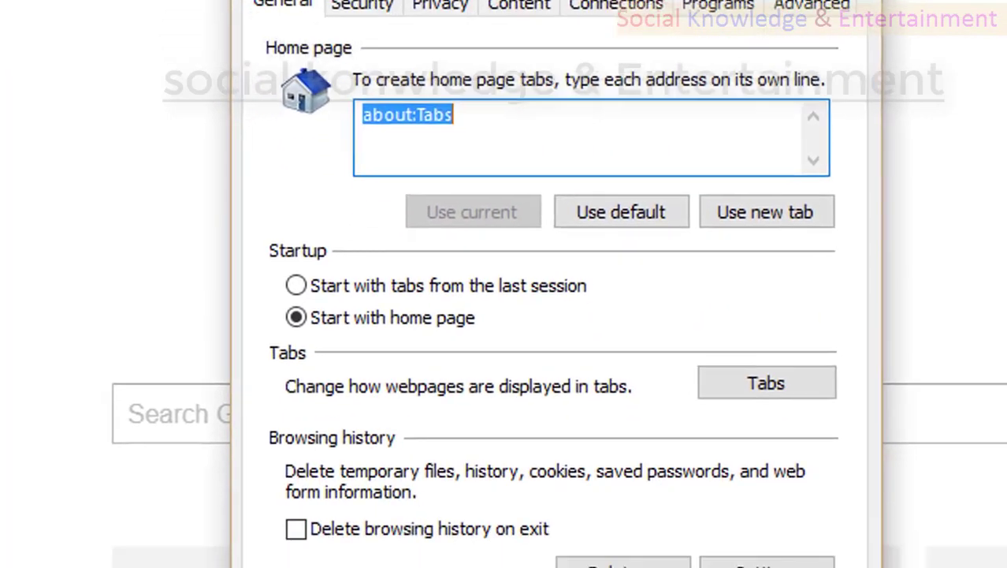
Switch to Chrome, open a third tab to check its start page, and close that tab.
click(808, 434)
click(307, 10)
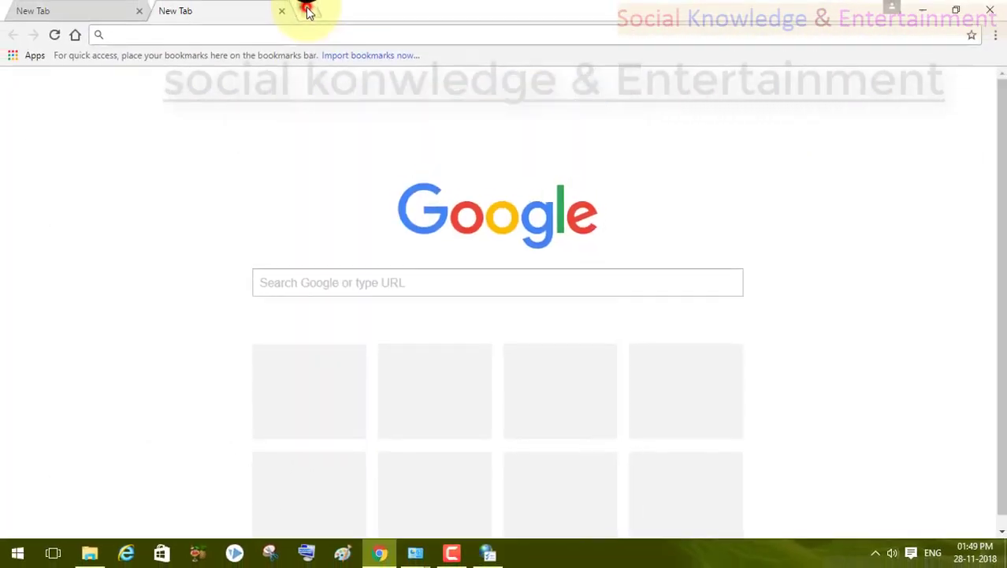
click(199, 7)
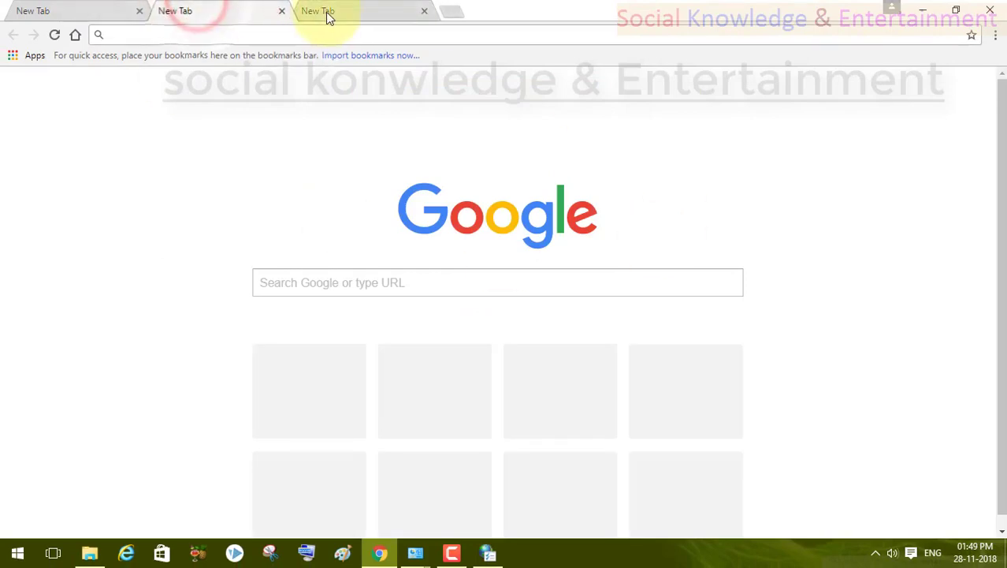
click(420, 10)
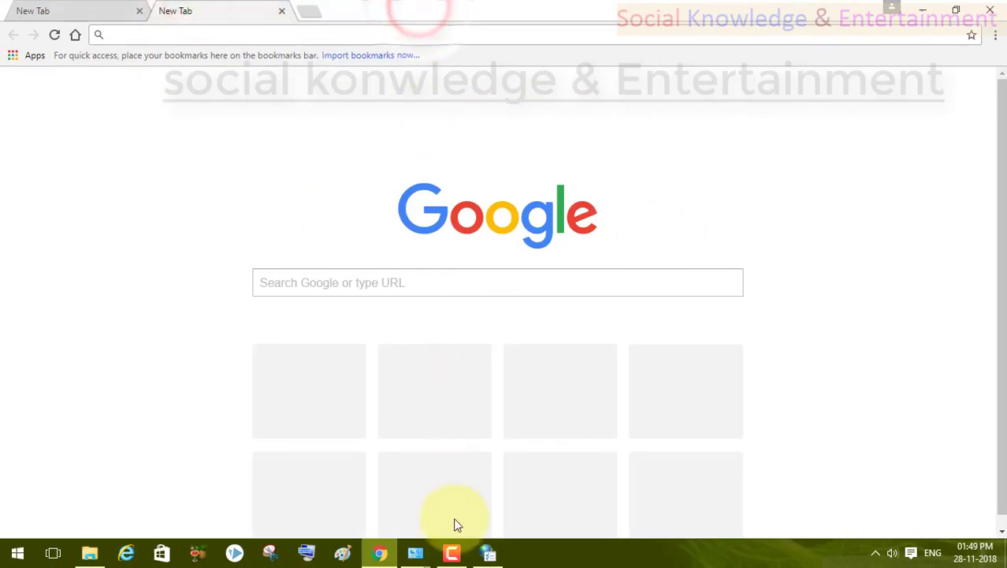
In Internet Properties, compare the default and new tab home page options, leaving the home page set to the default address.
click(481, 561)
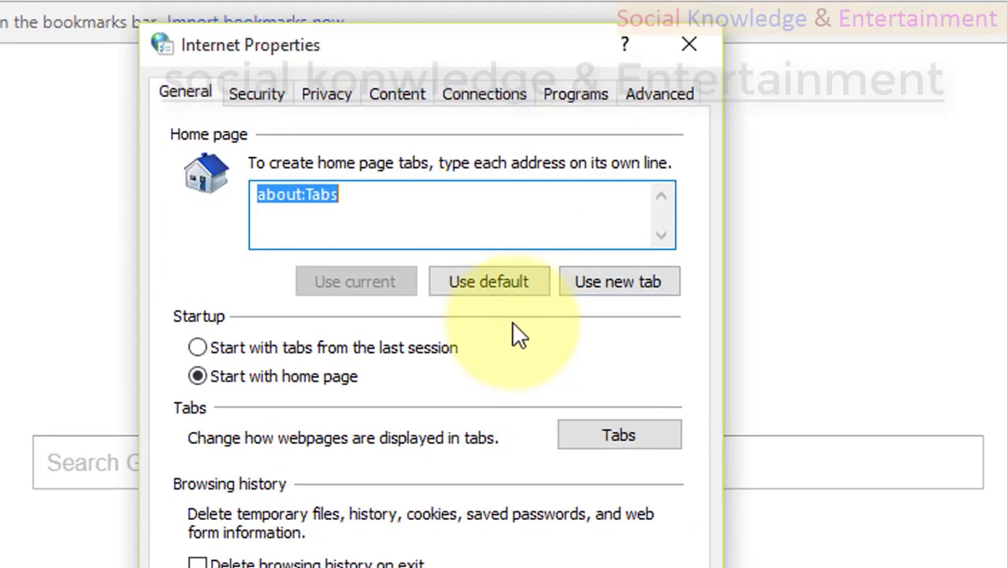
click(495, 290)
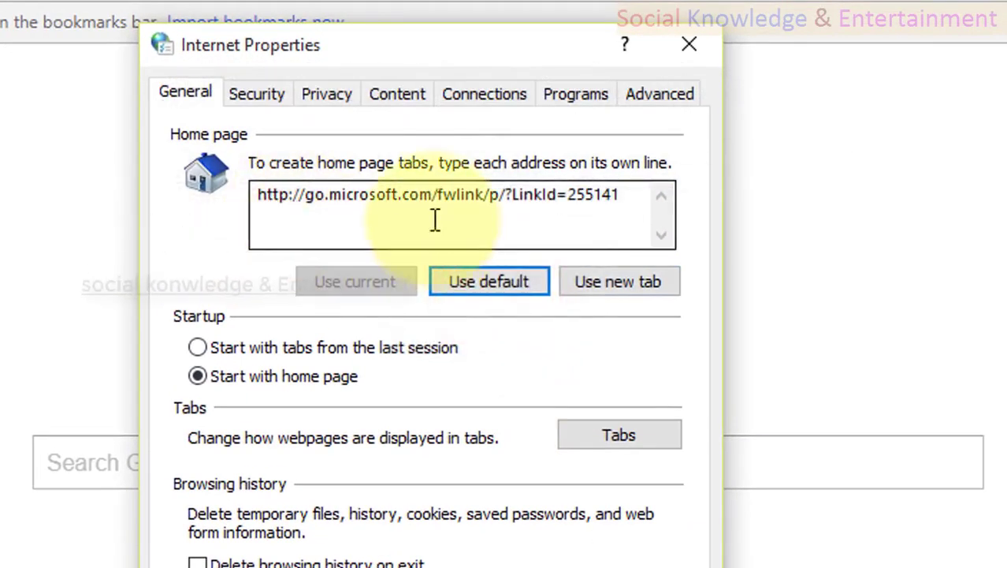
click(507, 285)
click(615, 278)
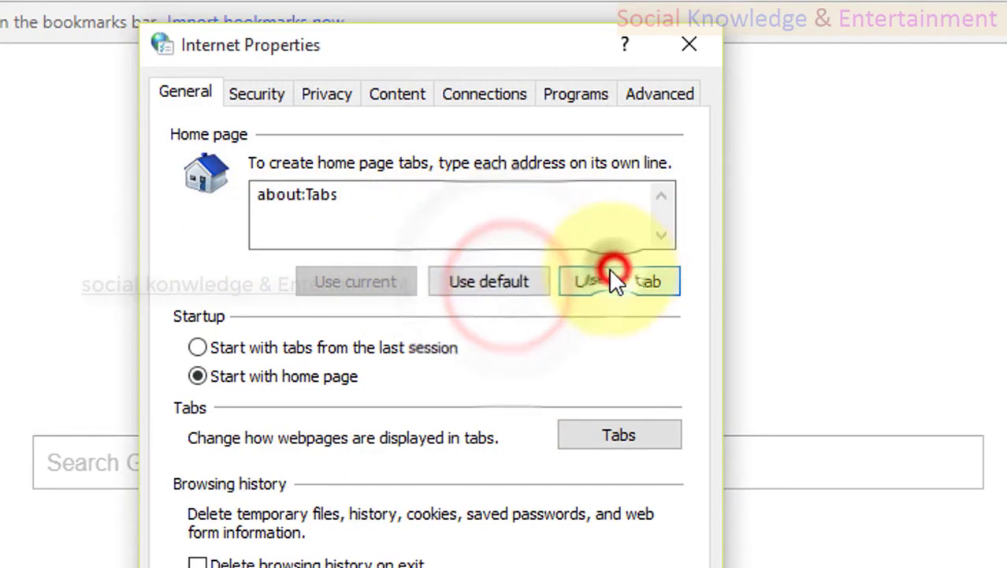
click(508, 284)
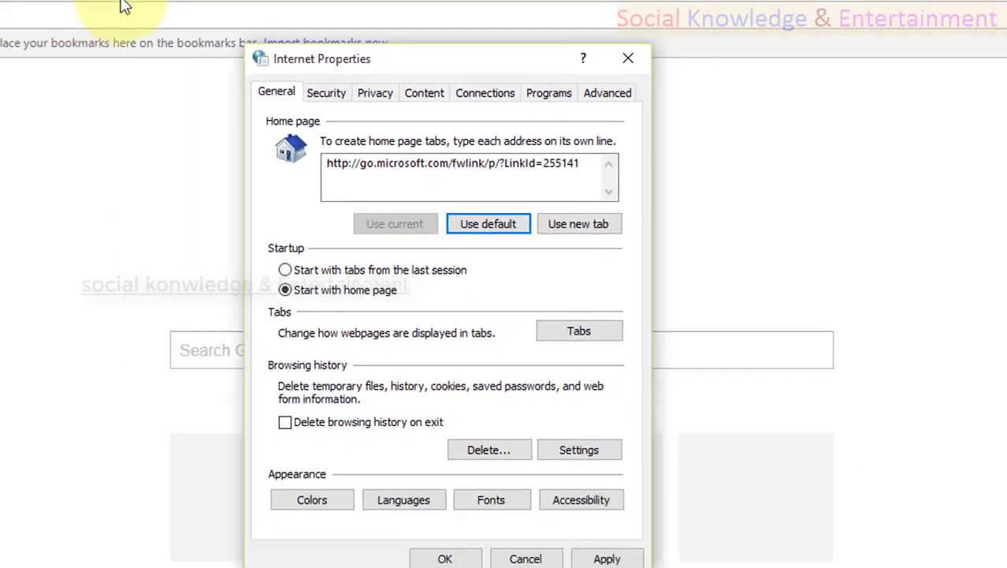
click(223, 10)
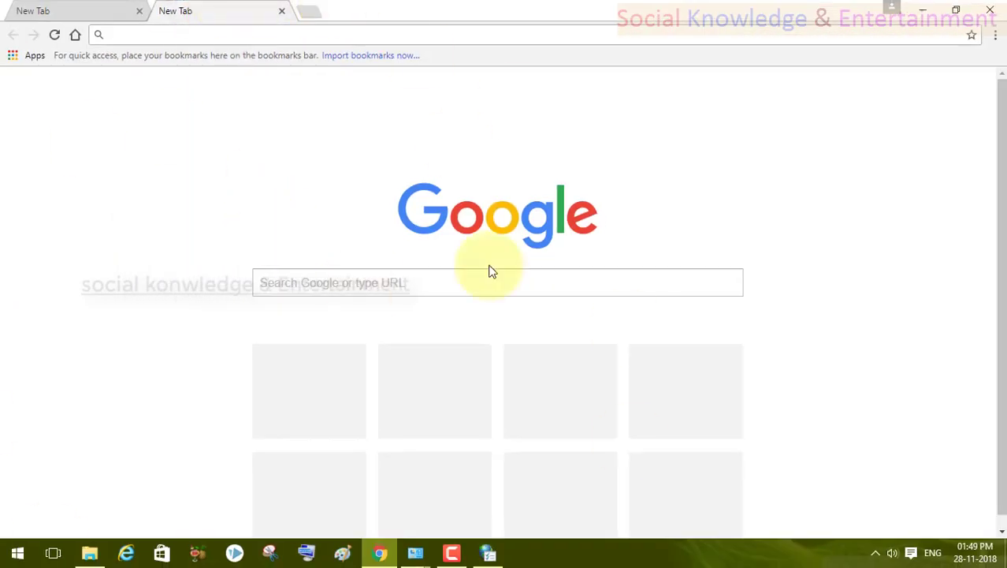
click(492, 552)
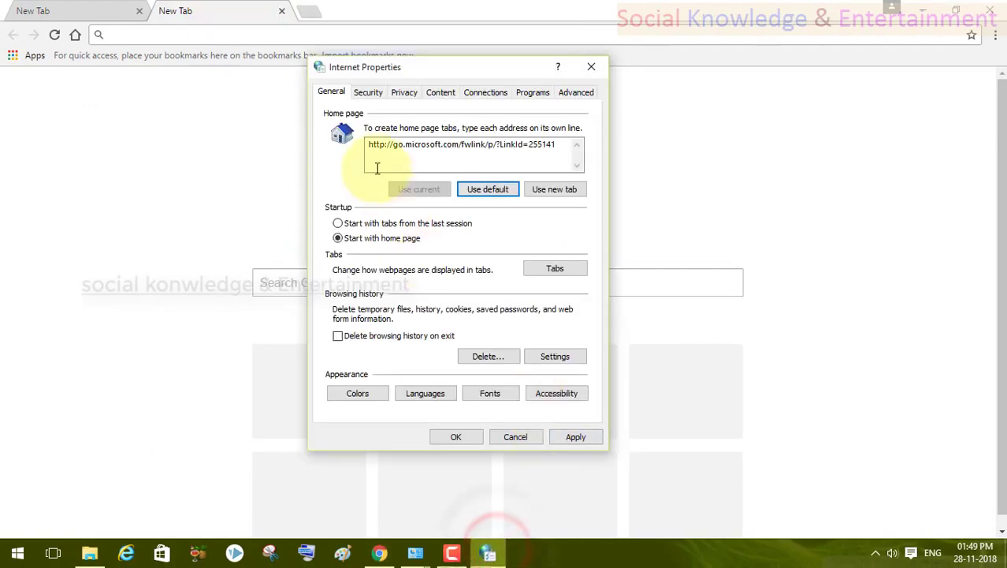
drag(378, 144, 556, 144)
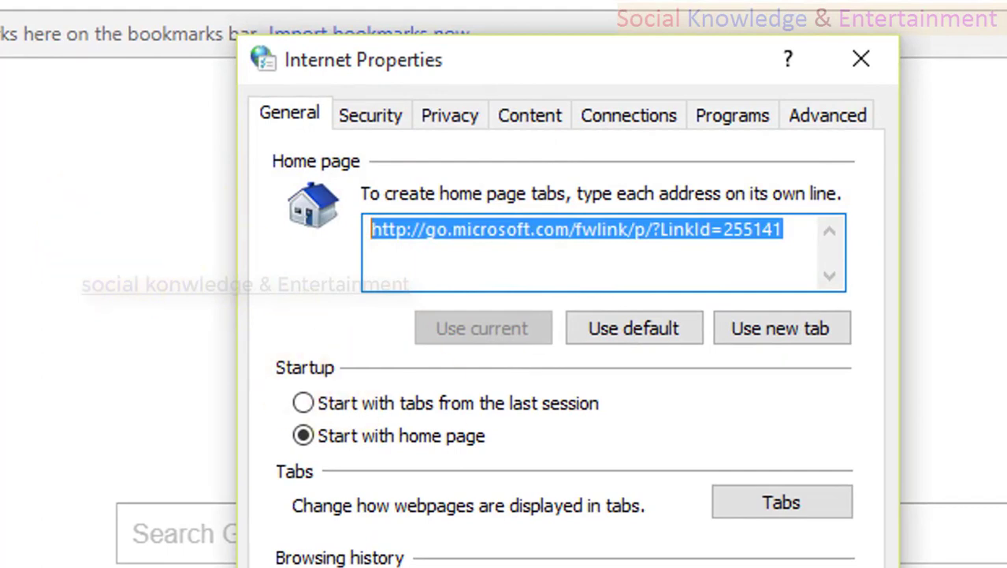
text(www.google.com/)
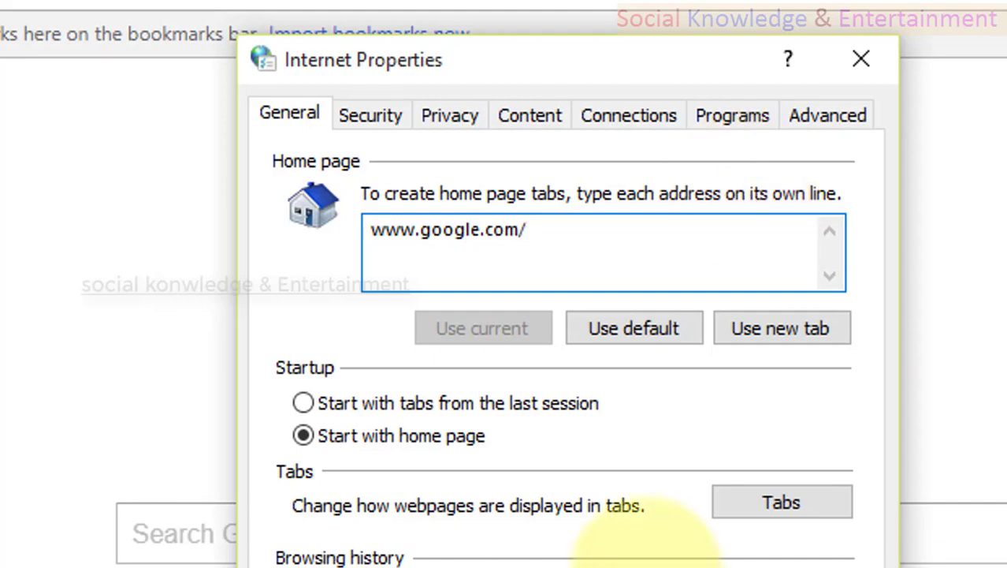
click(574, 224)
drag(574, 223, 335, 255)
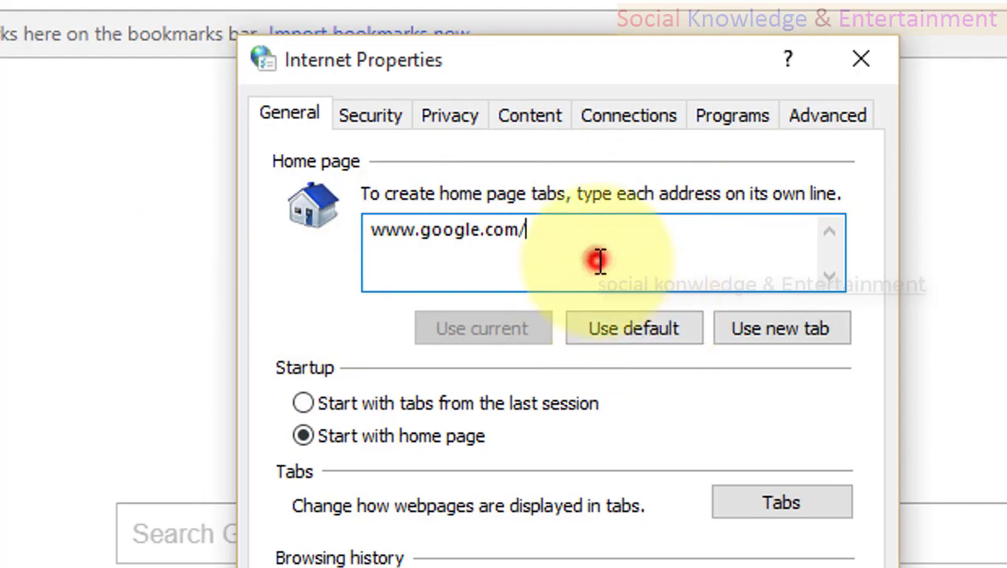
drag(597, 259, 342, 288)
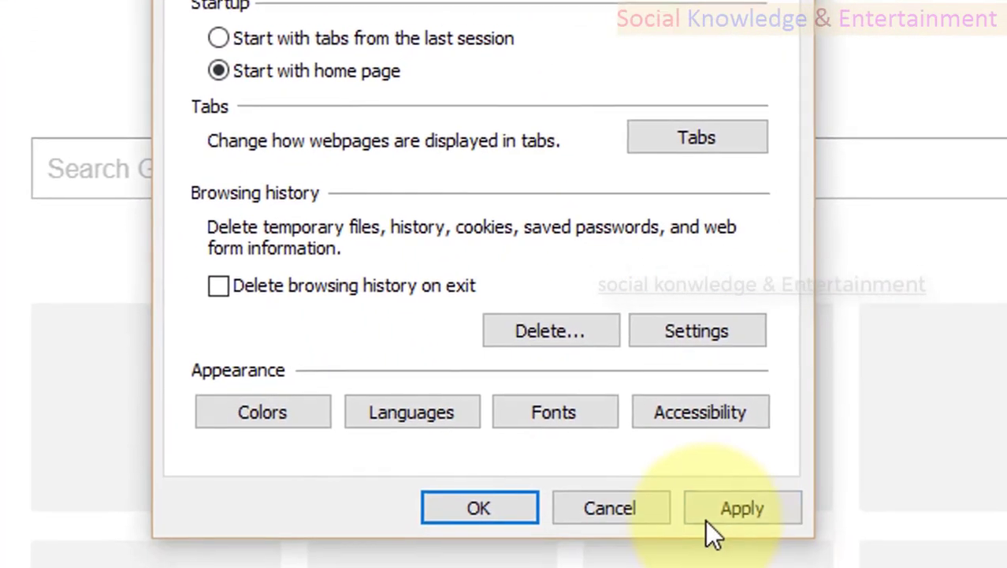
click(713, 506)
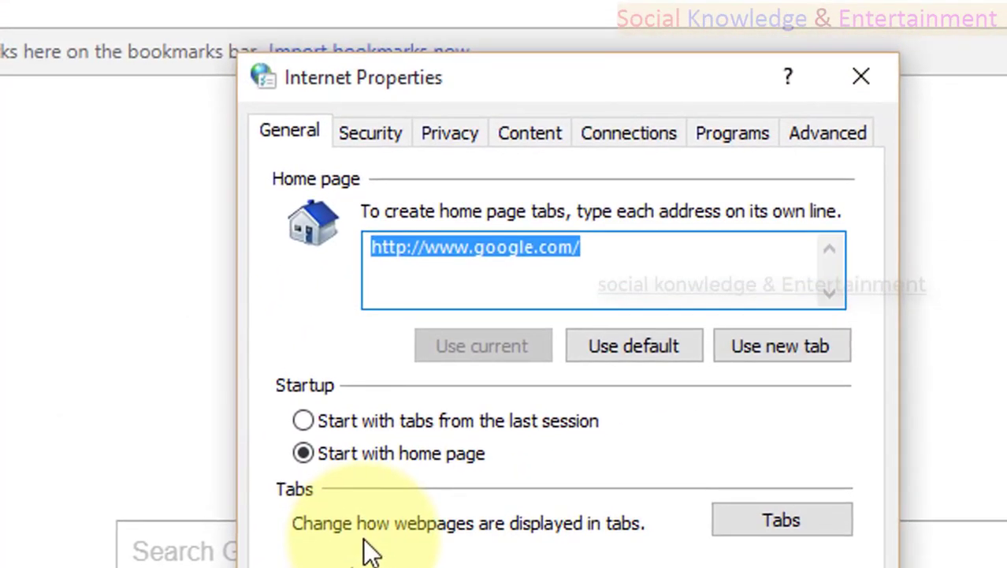
Check the Google home page setting in Chrome by closing one tab, opening a new one, and returning to Internet Properties.
click(512, 567)
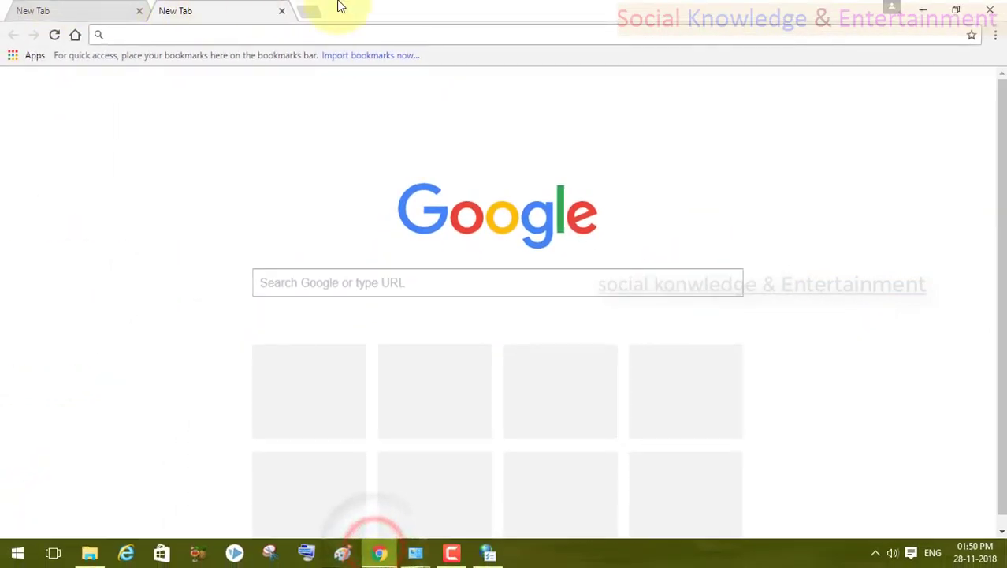
click(489, 552)
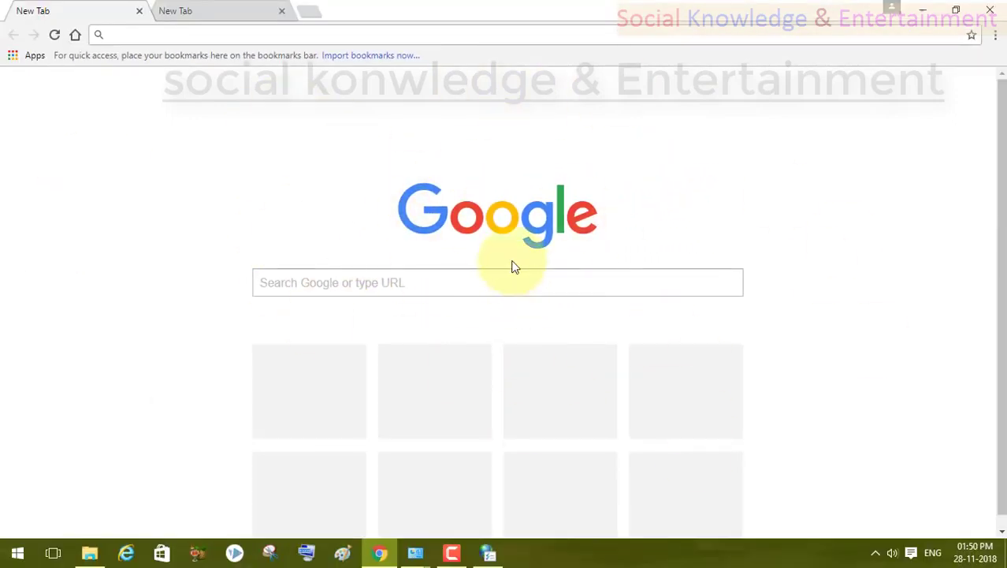
click(138, 11)
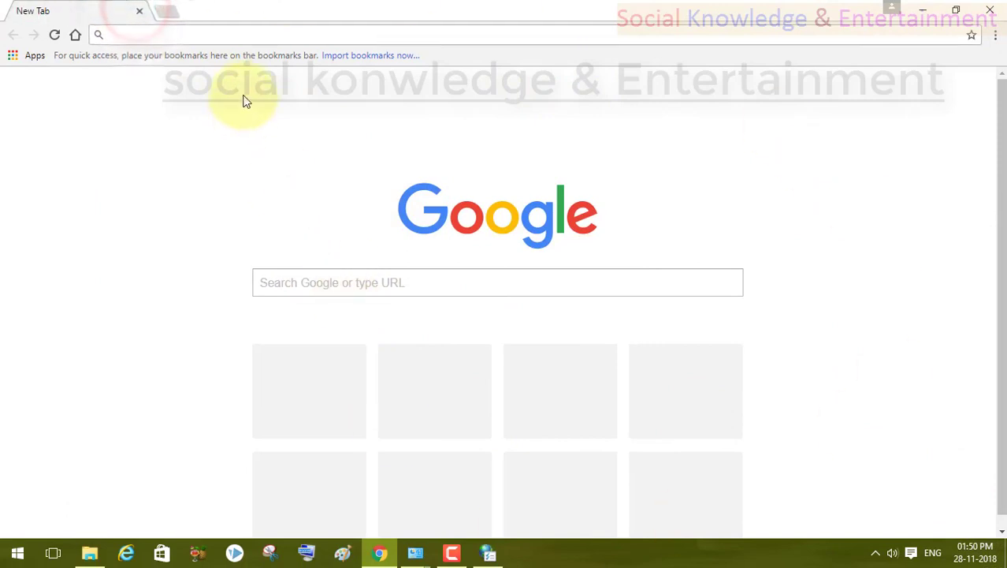
click(174, 15)
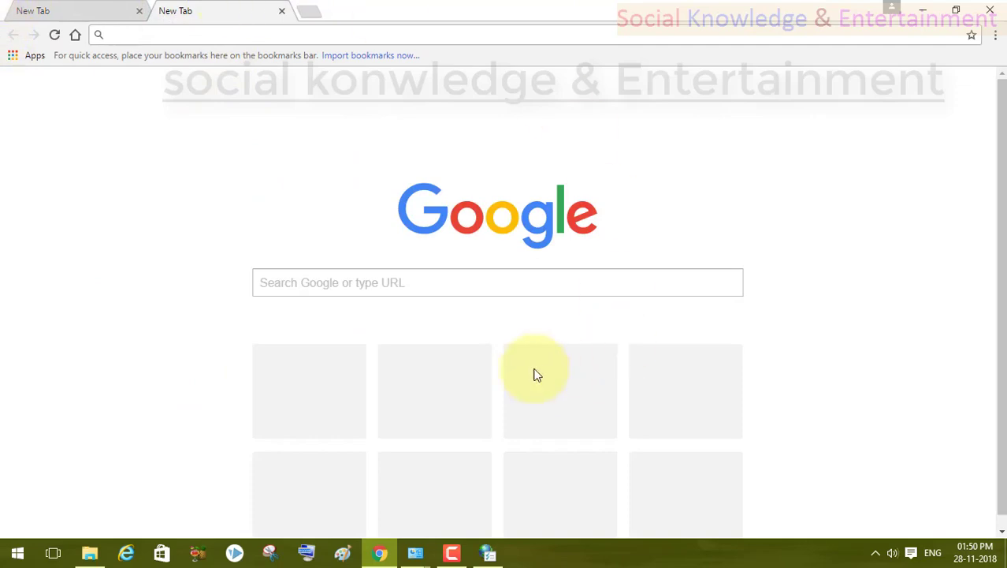
click(491, 555)
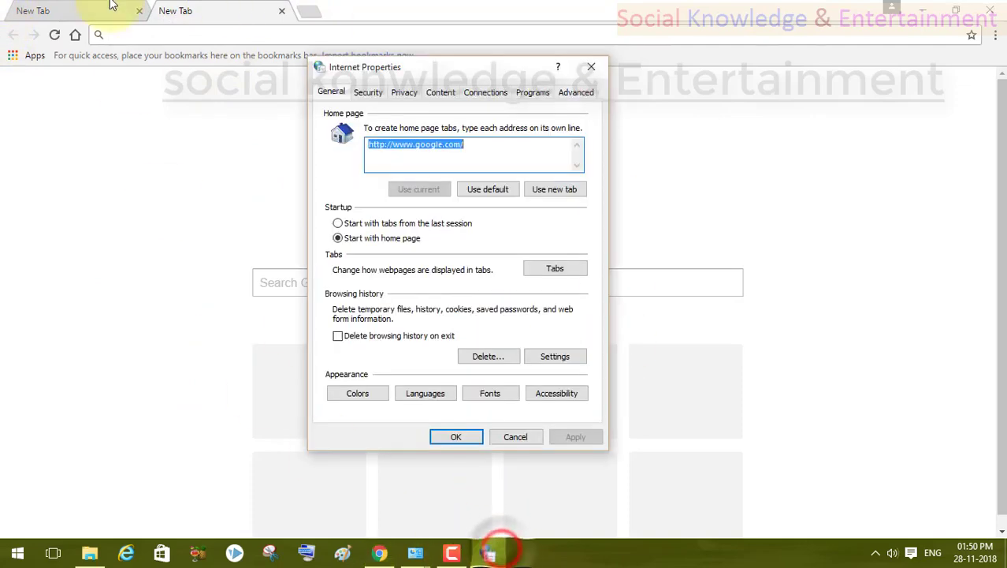
Close and relaunch Chrome to check its start page, and return to Internet Properties.
click(987, 8)
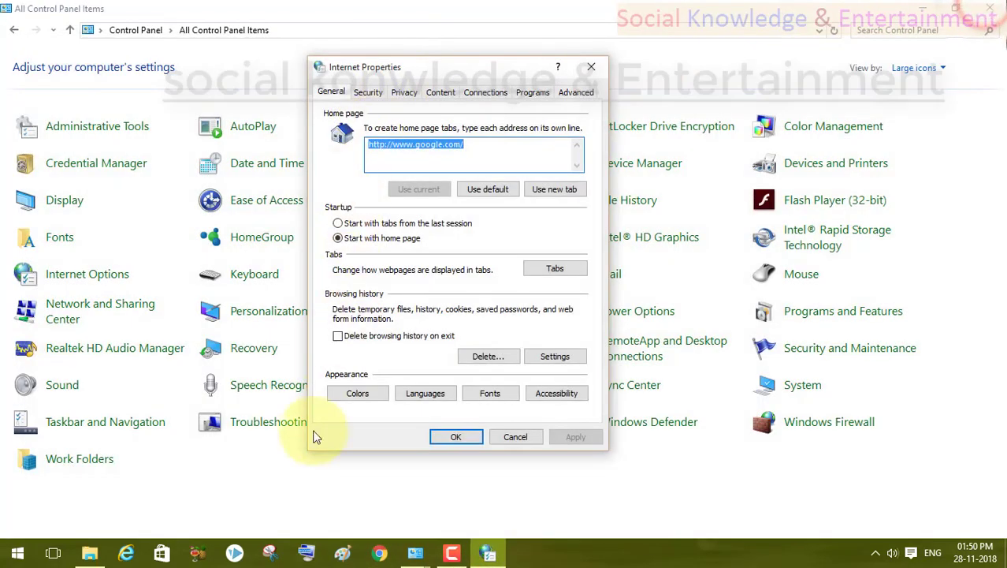
click(381, 555)
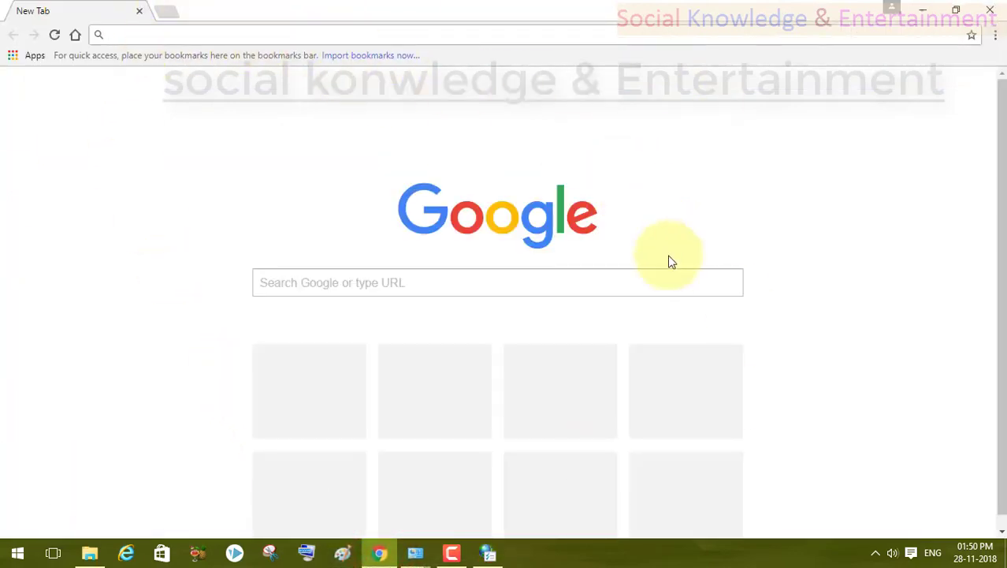
click(488, 554)
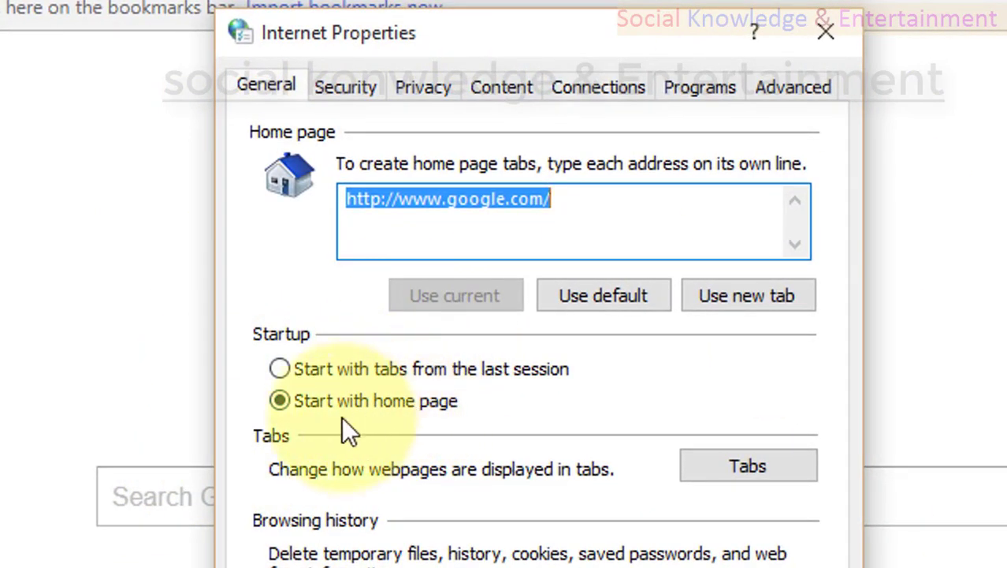
Choose to start with the home page for the Google address in Internet Properties, and apply the settings.
drag(556, 214, 338, 237)
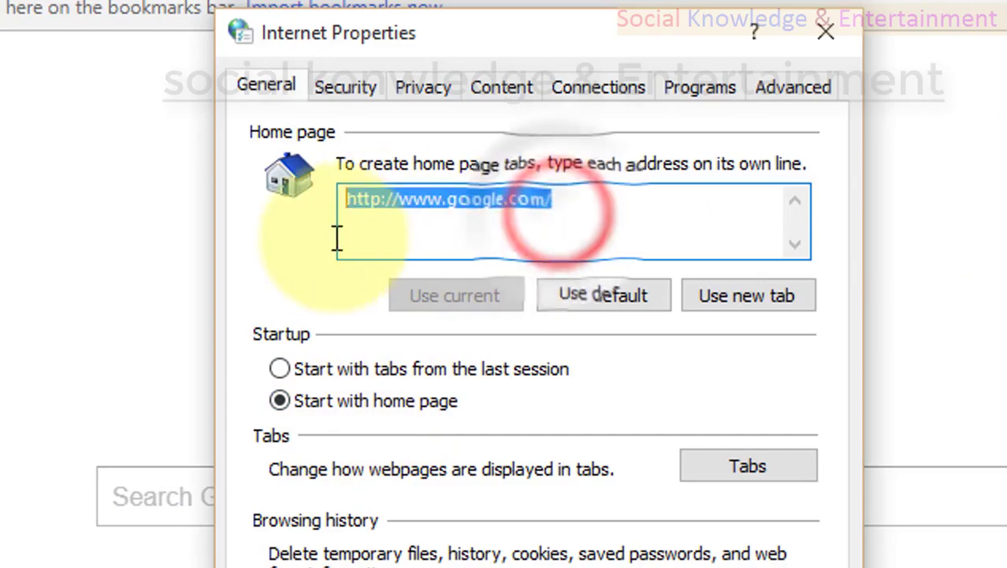
click(287, 404)
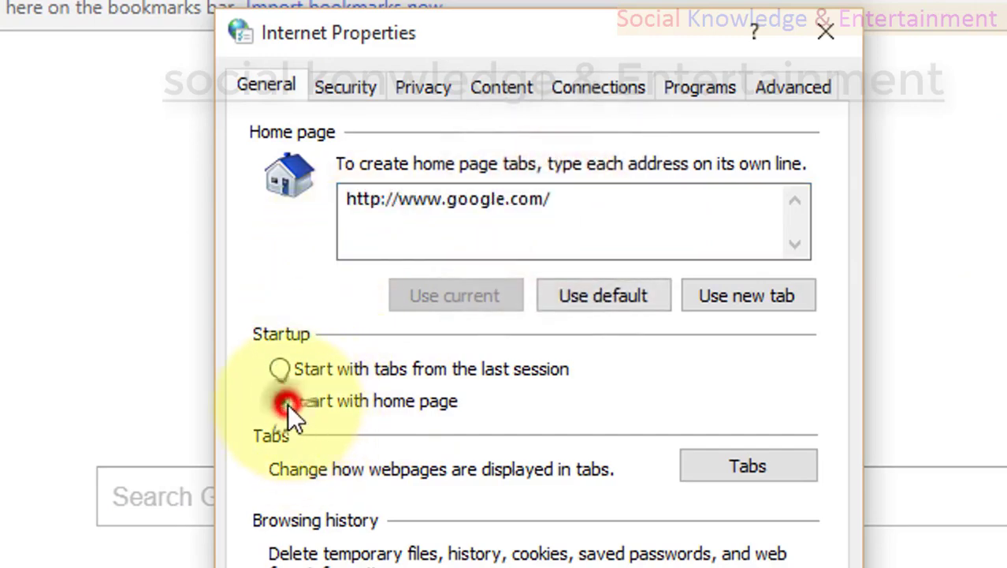
drag(627, 206, 242, 286)
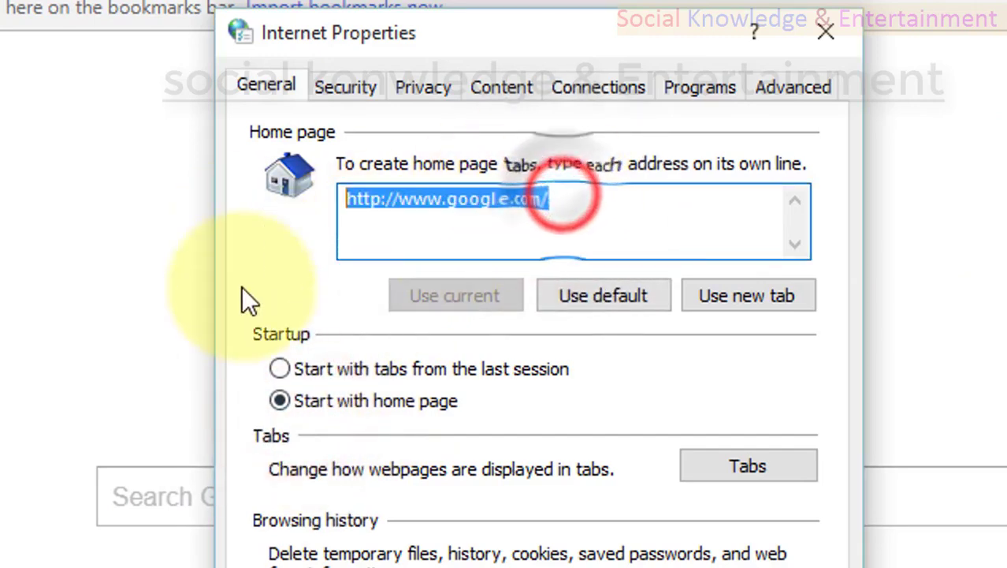
click(280, 402)
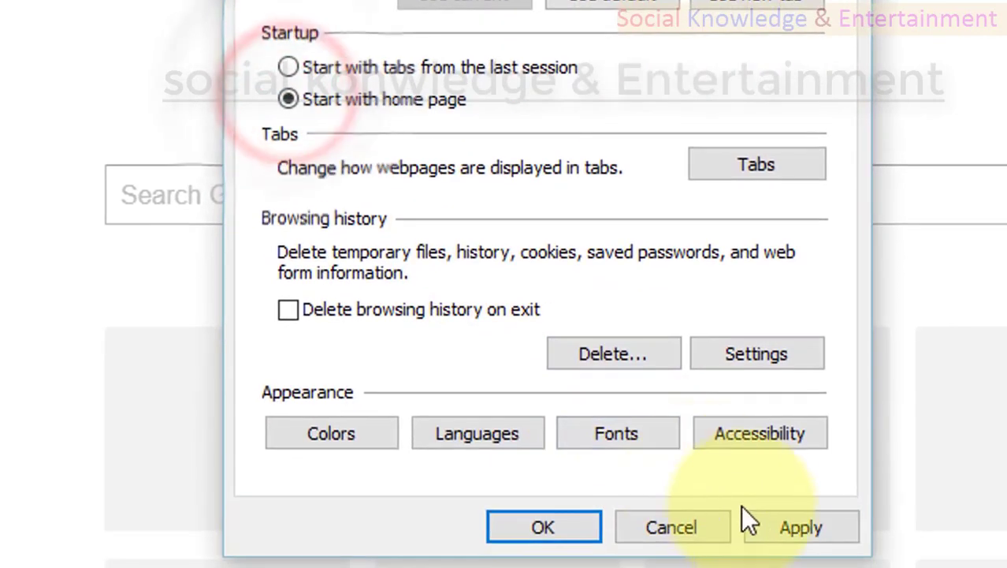
click(780, 524)
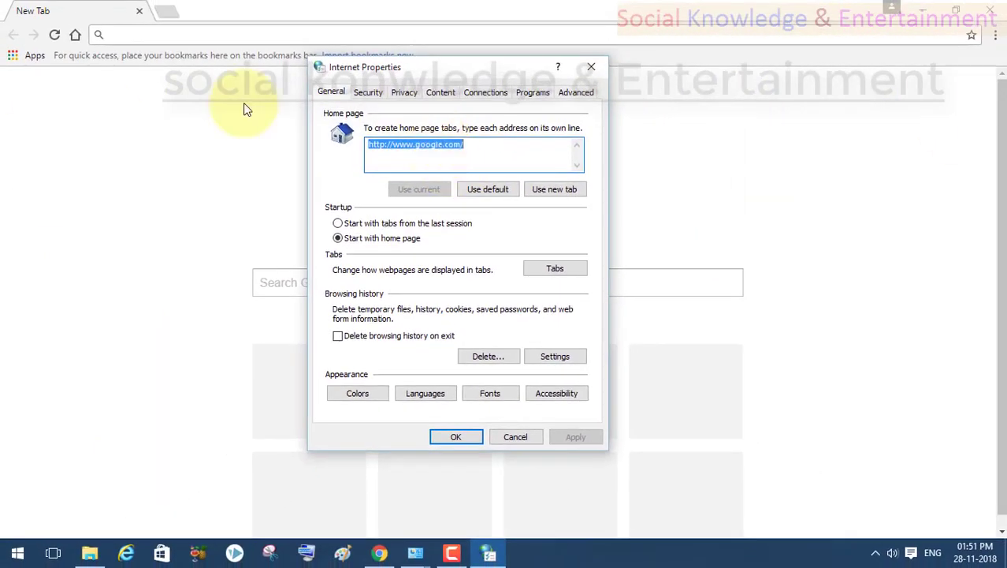
Check the start page in Chrome, then launch Internet Explorer to check its home page and close it.
click(243, 104)
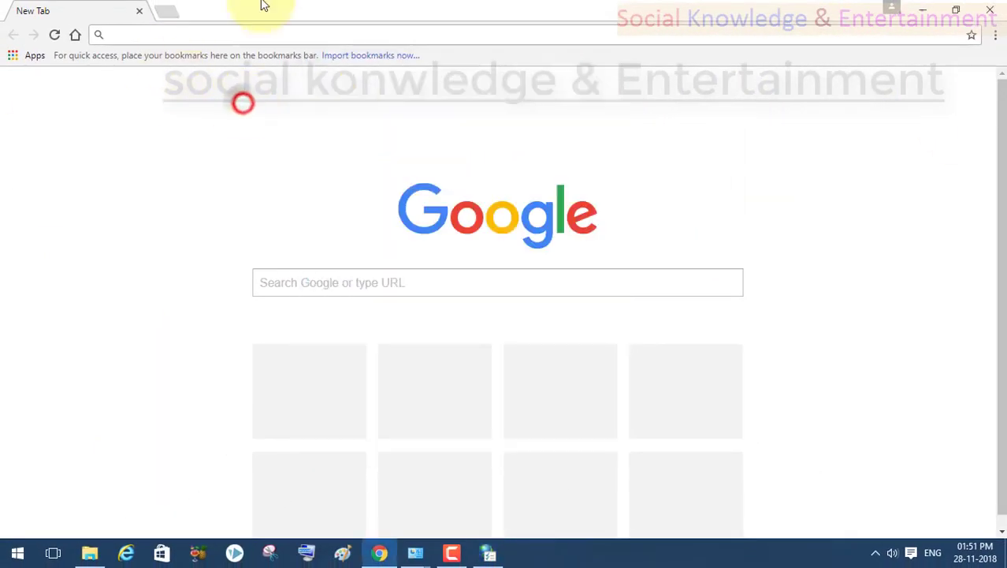
click(142, 556)
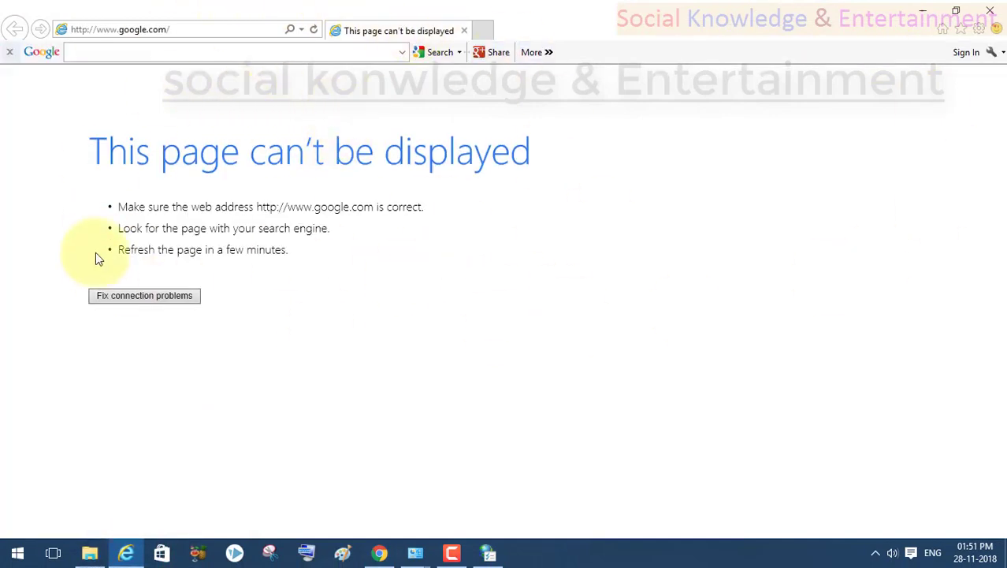
click(993, 13)
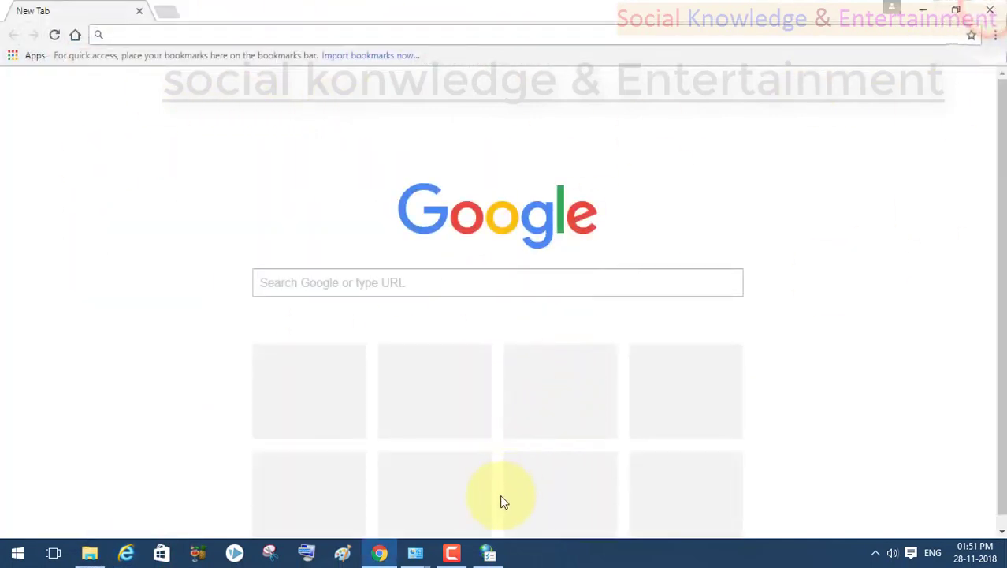
Return to Internet Properties and open the Tabbed Browsing Settings.
click(492, 545)
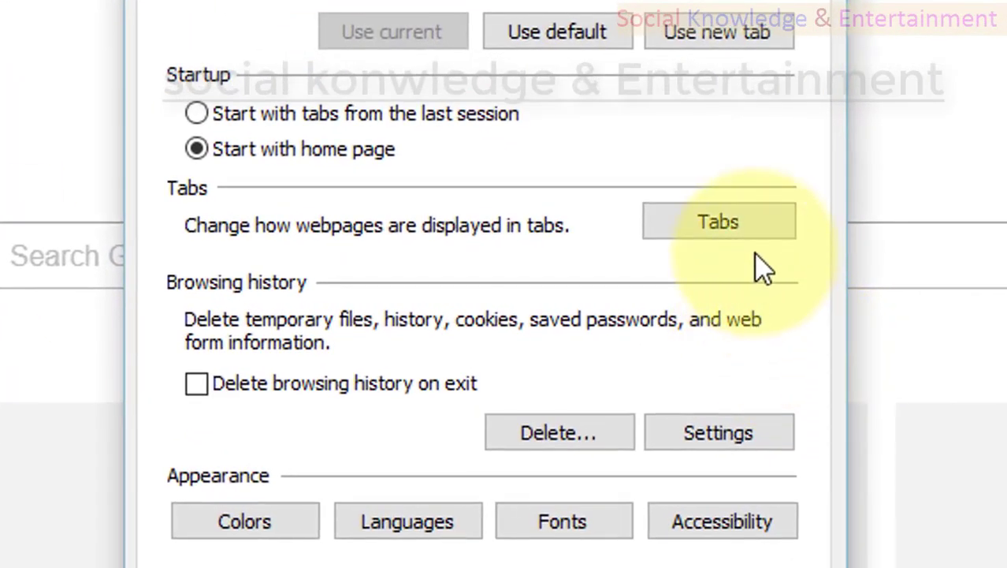
click(755, 224)
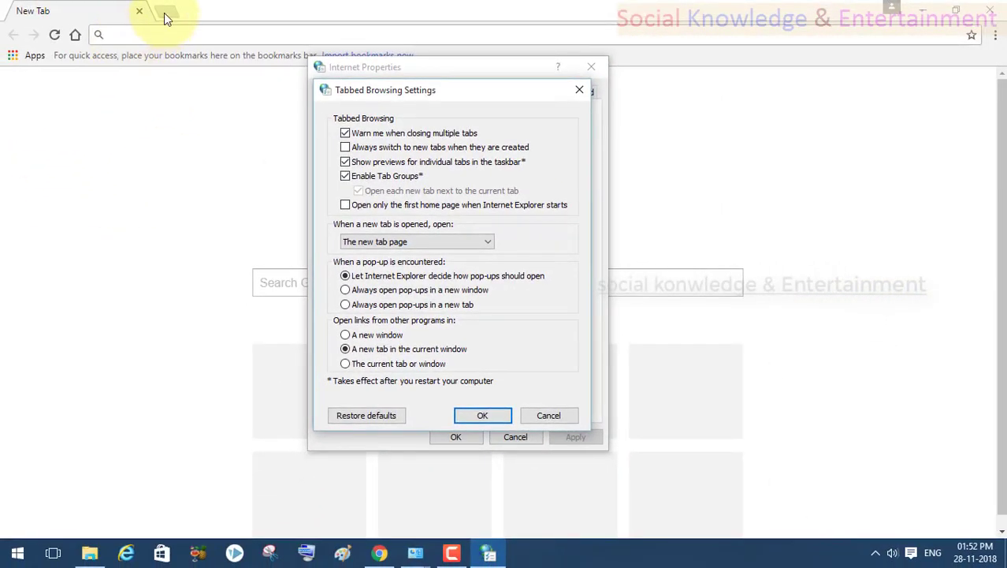
Demonstrate multiple tabs in Chrome by opening three more tabs and closing two, and return to the Tabbed Browsing Settings.
click(165, 15)
click(310, 11)
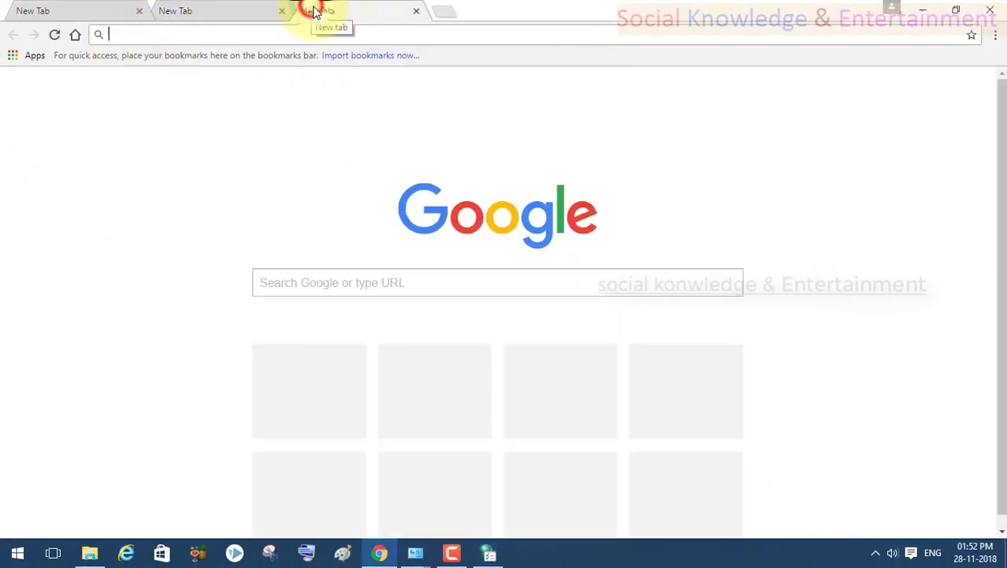
click(448, 13)
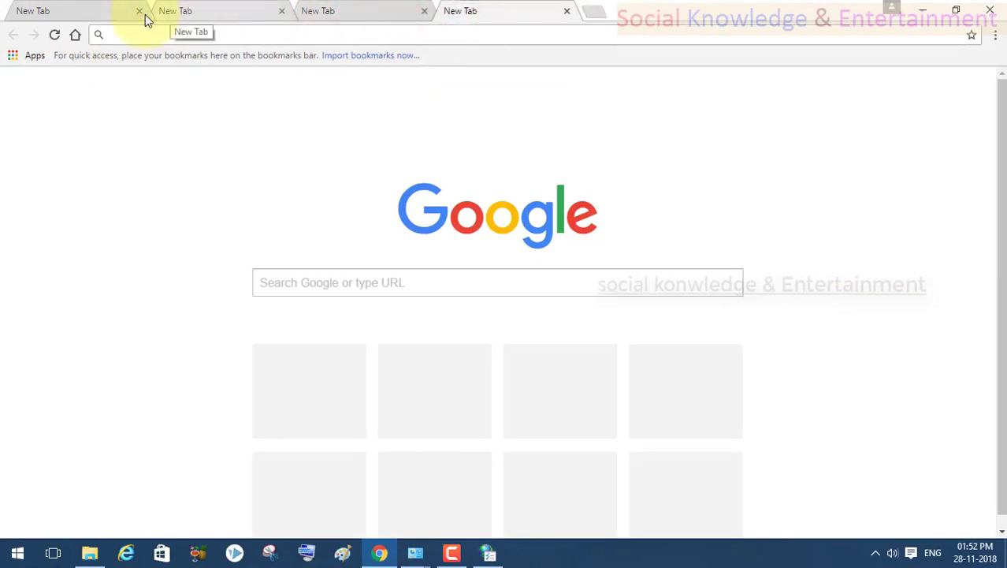
click(141, 12)
click(141, 12)
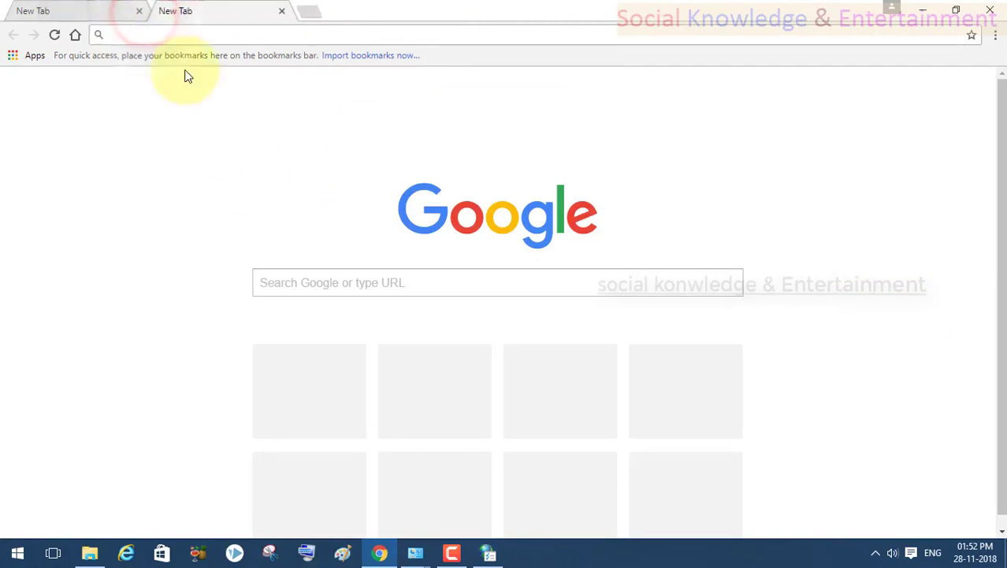
click(488, 551)
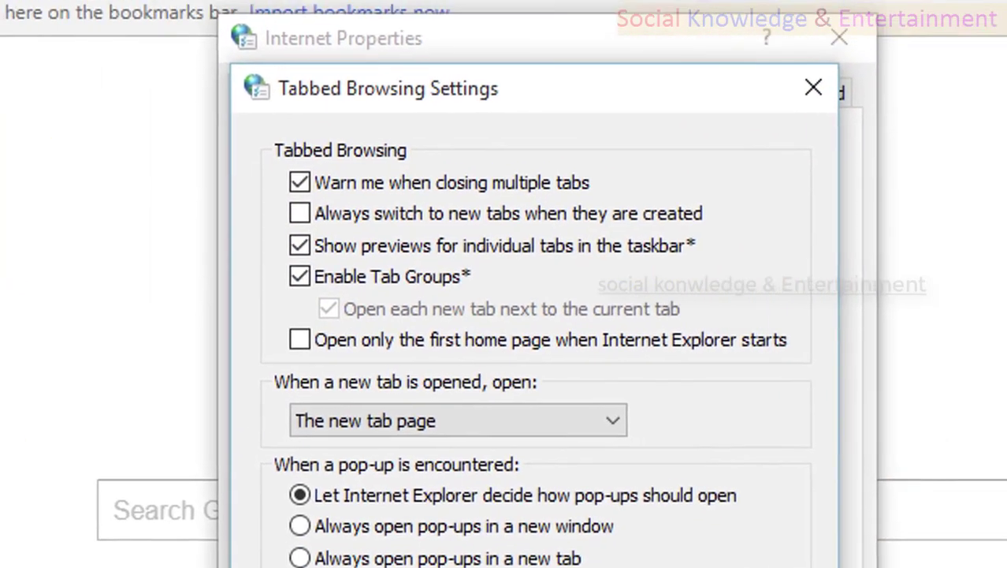
Examine the two new tab pages in Chrome alongside the options in the Tabbed Browsing Settings.
click(201, 13)
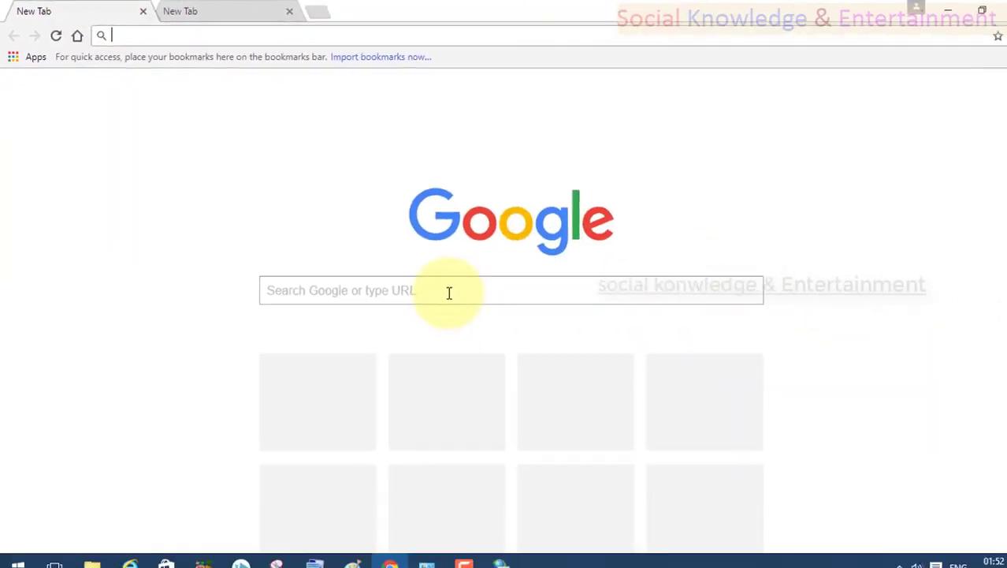
click(434, 281)
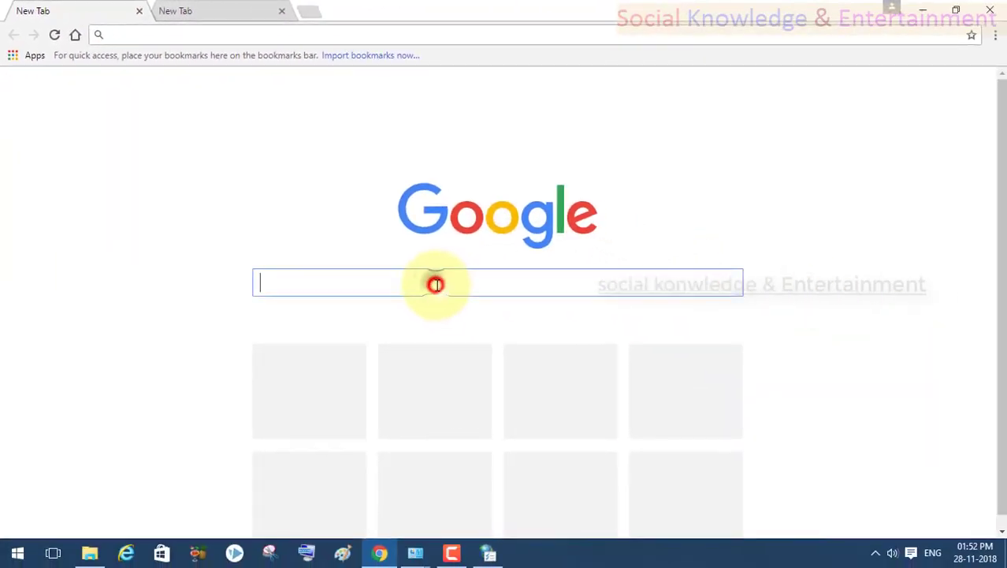
click(151, 122)
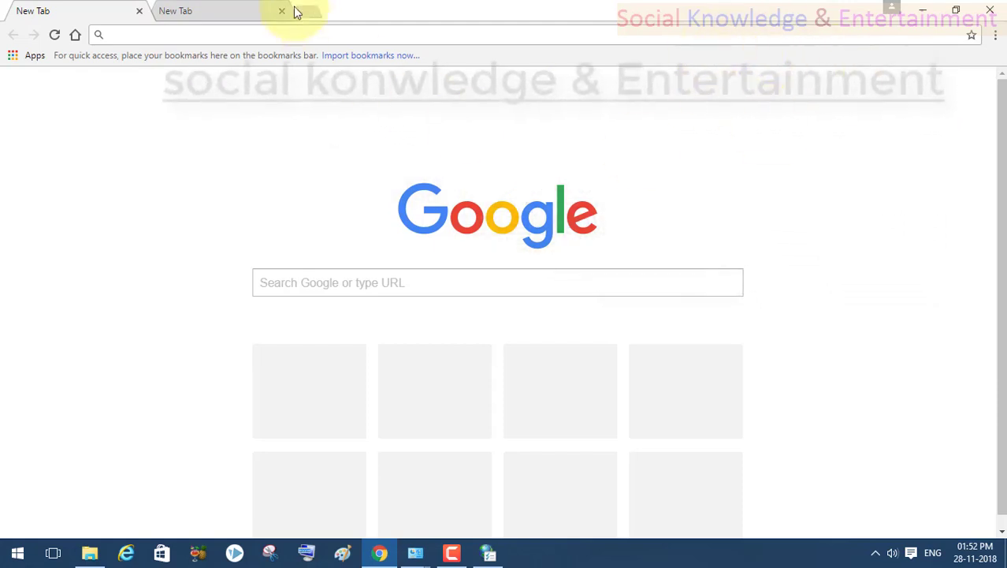
click(256, 10)
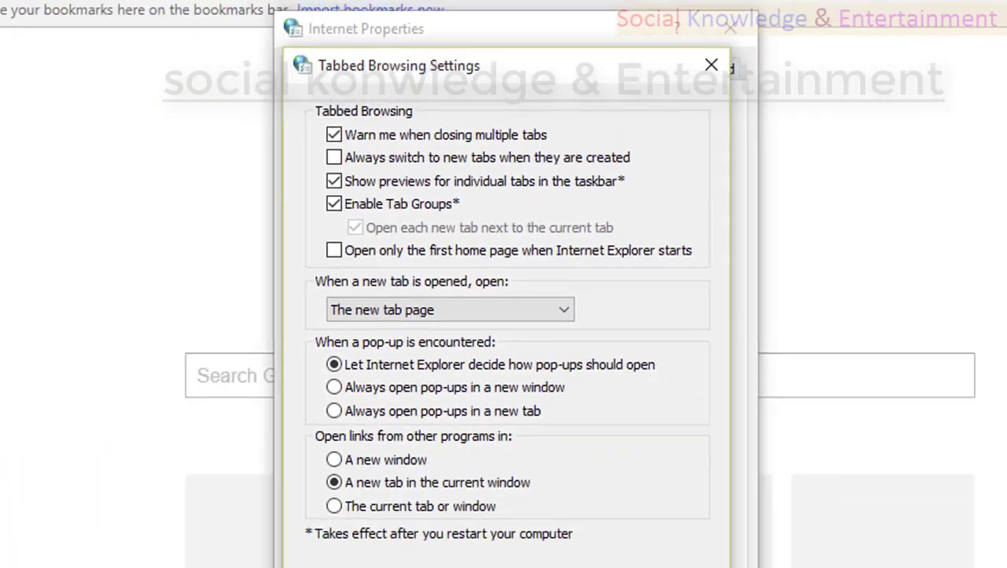
click(380, 552)
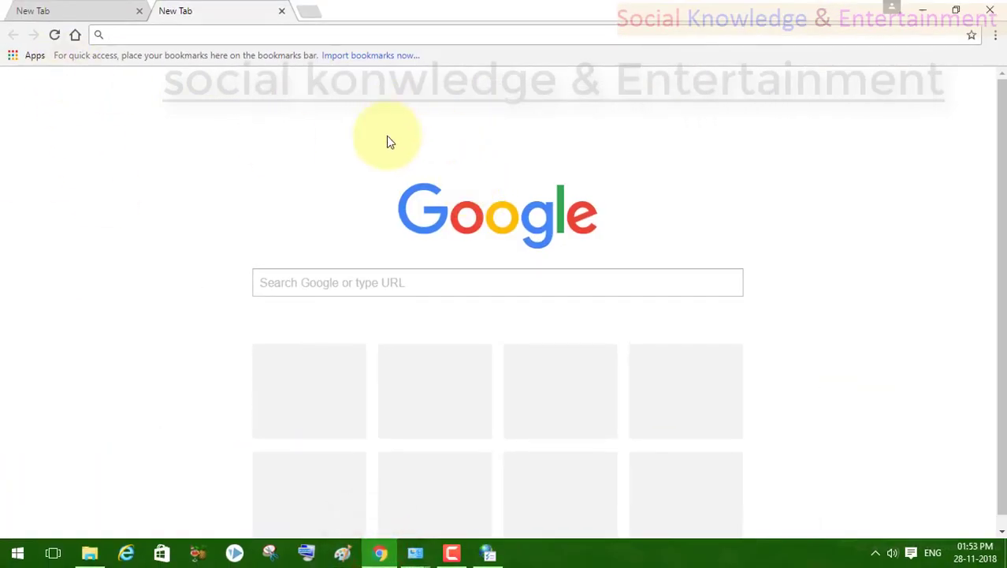
click(381, 553)
click(495, 558)
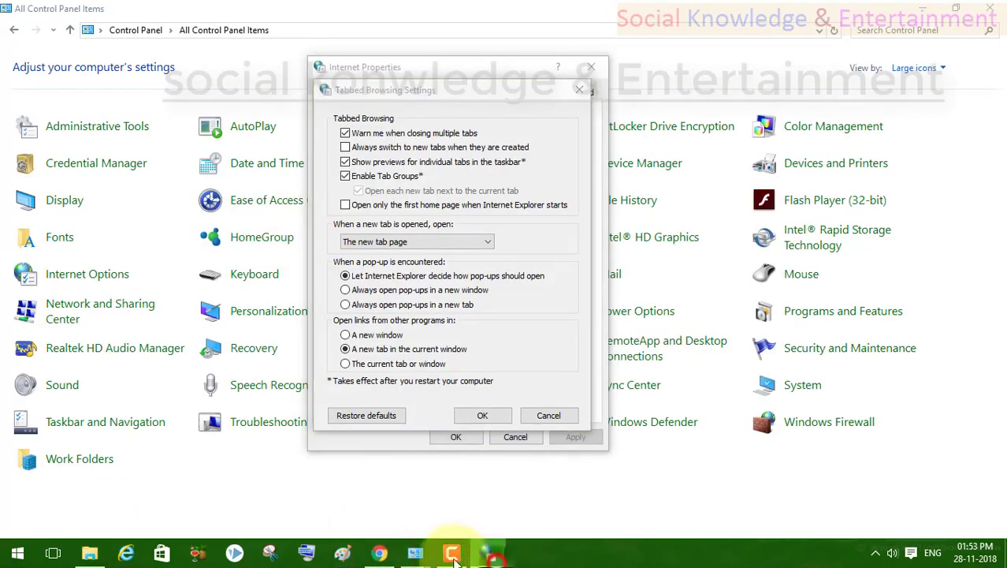
click(382, 554)
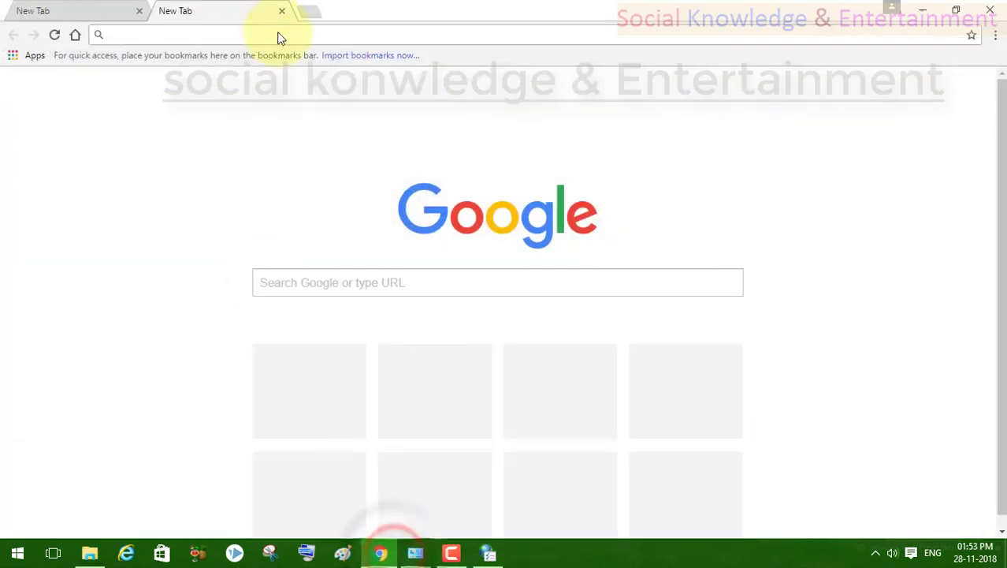
click(487, 556)
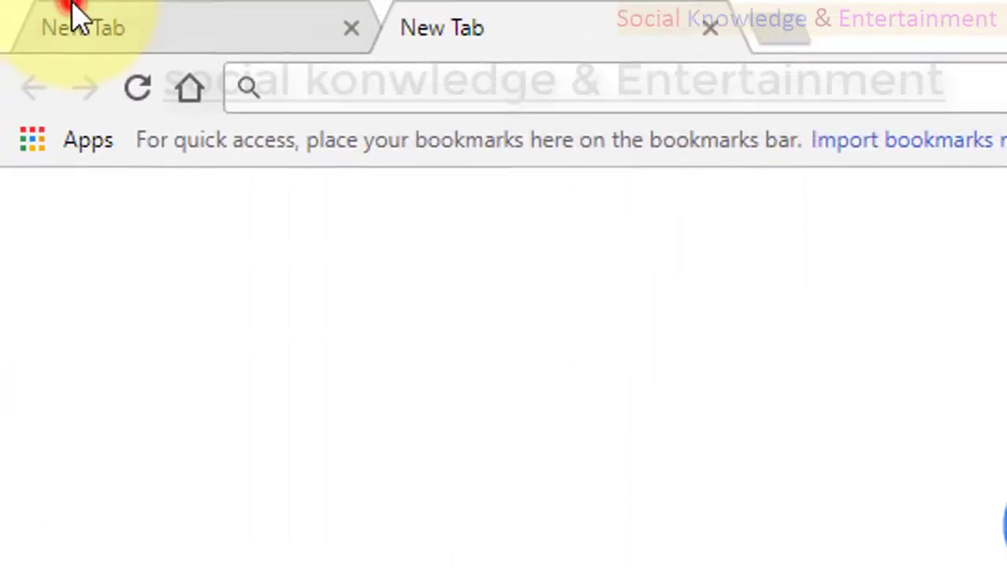
Switch between the two Chrome tabs, and open two more new tabs to show tabbed browsing.
click(69, 23)
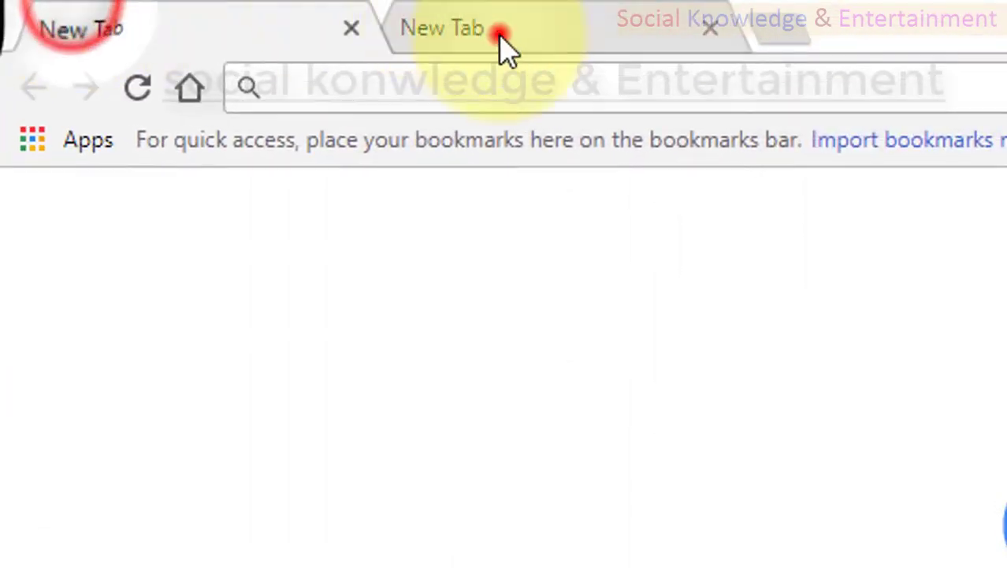
click(501, 33)
click(773, 30)
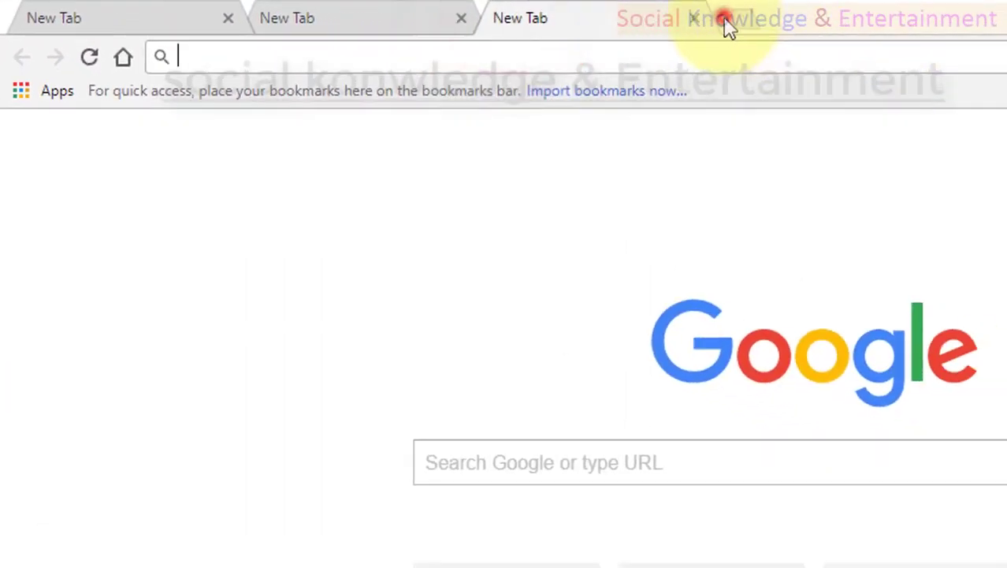
click(727, 25)
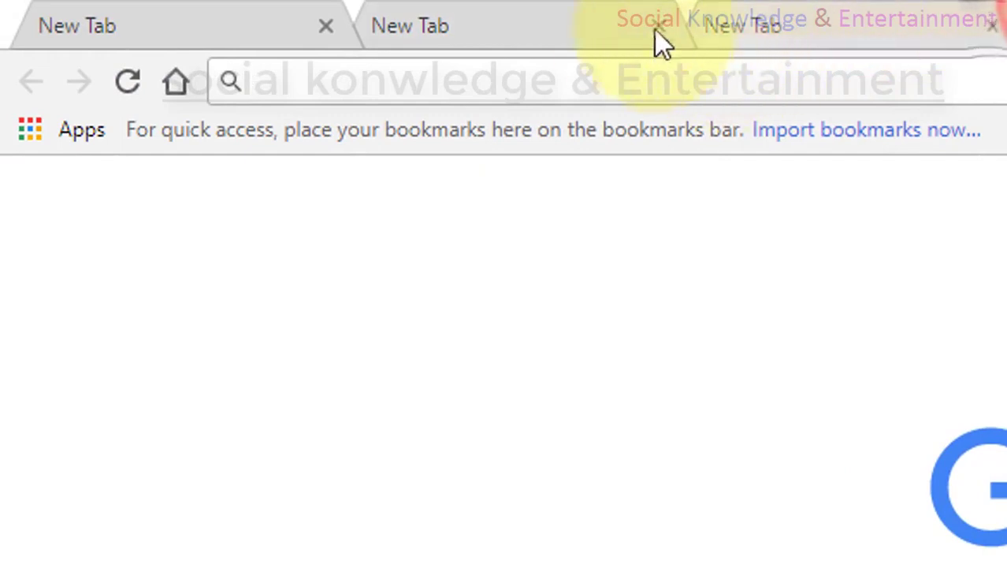
Switch through the four open New Tab pages in Chrome to show that each can be displayed in turn.
click(607, 28)
click(698, 27)
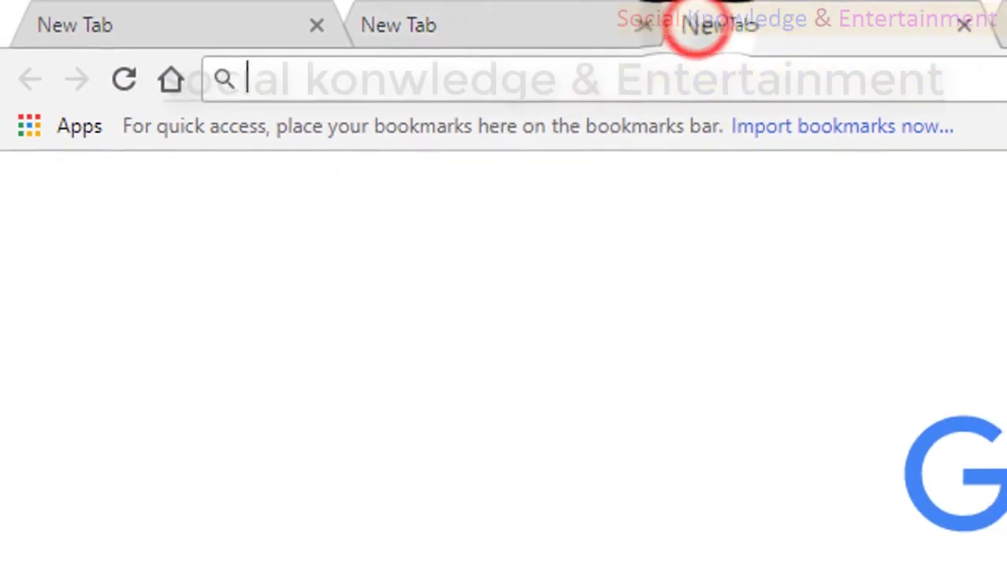
click(1003, 27)
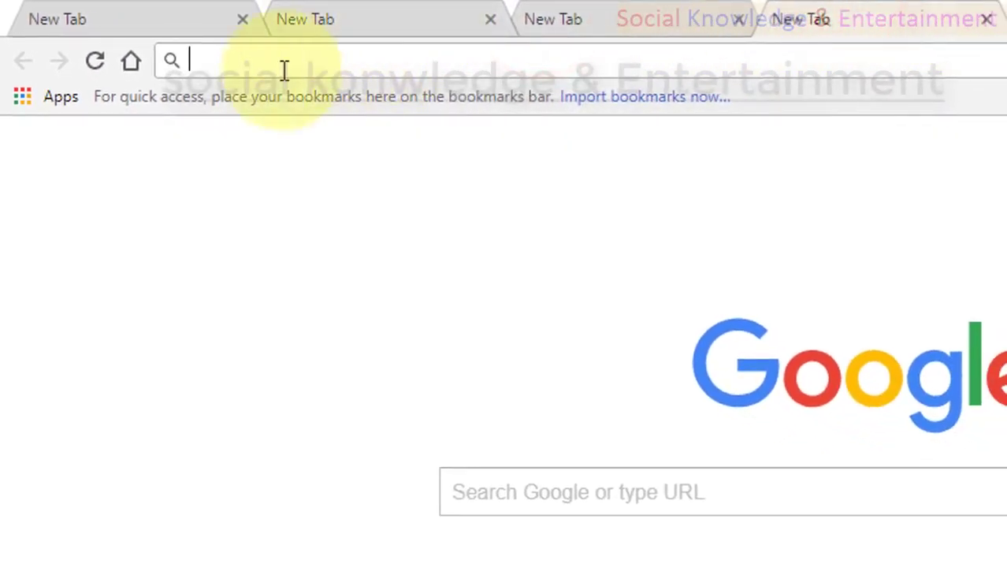
key(ctrl+shift+Tab)
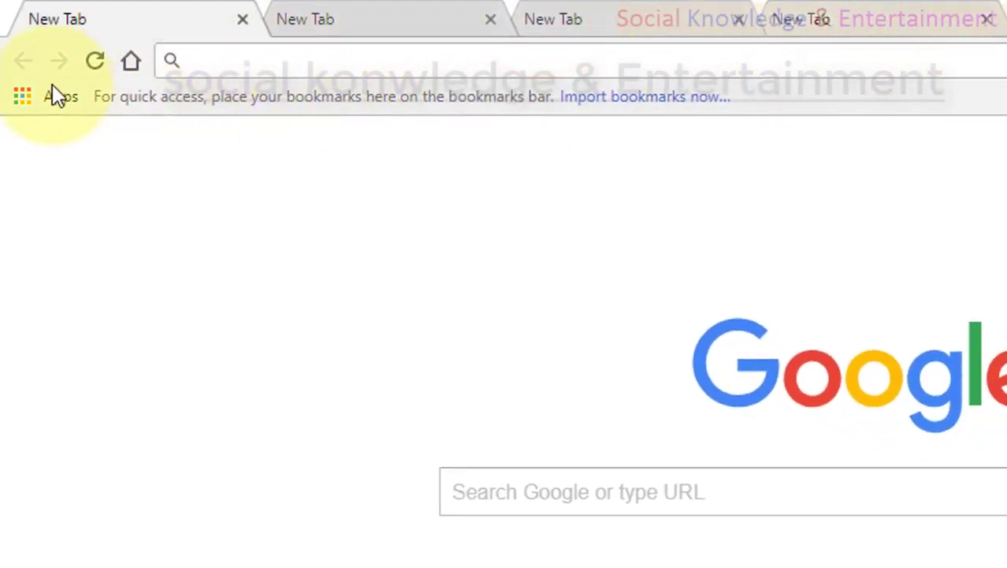
click(293, 20)
click(544, 12)
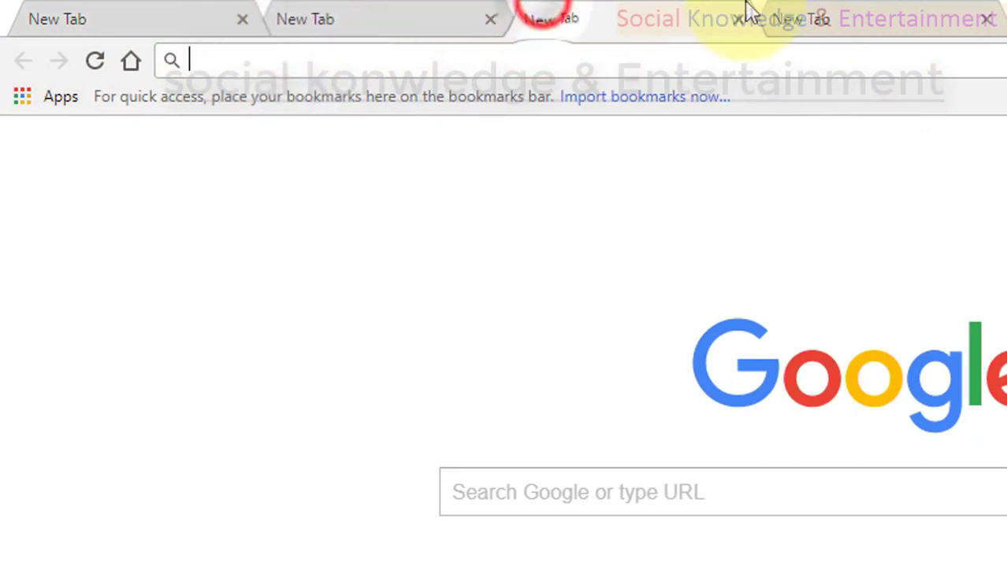
click(834, 12)
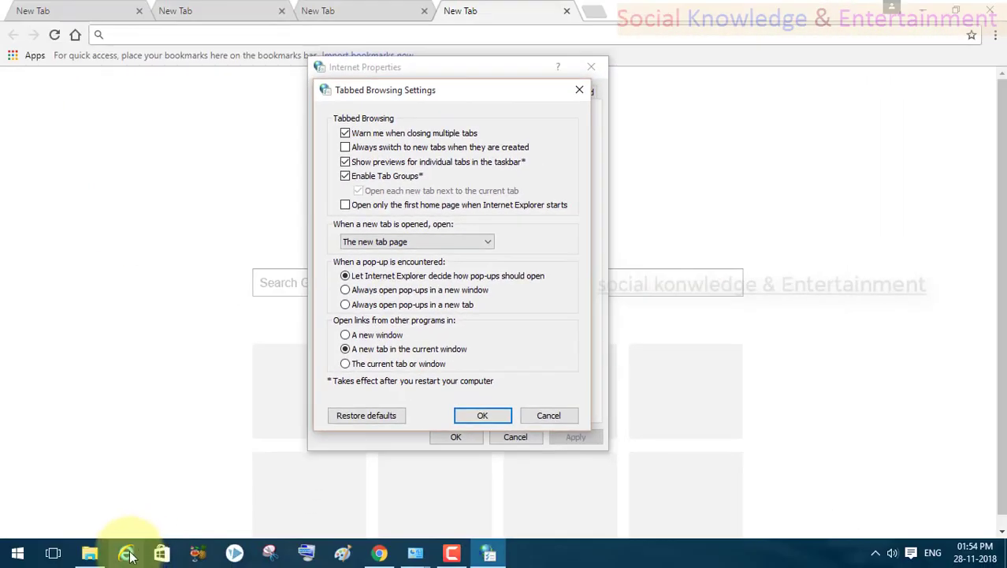
Open Internet Explorer, return to the Tabbed Browsing Settings, and choose The new tab page as what opens in a new tab.
click(129, 554)
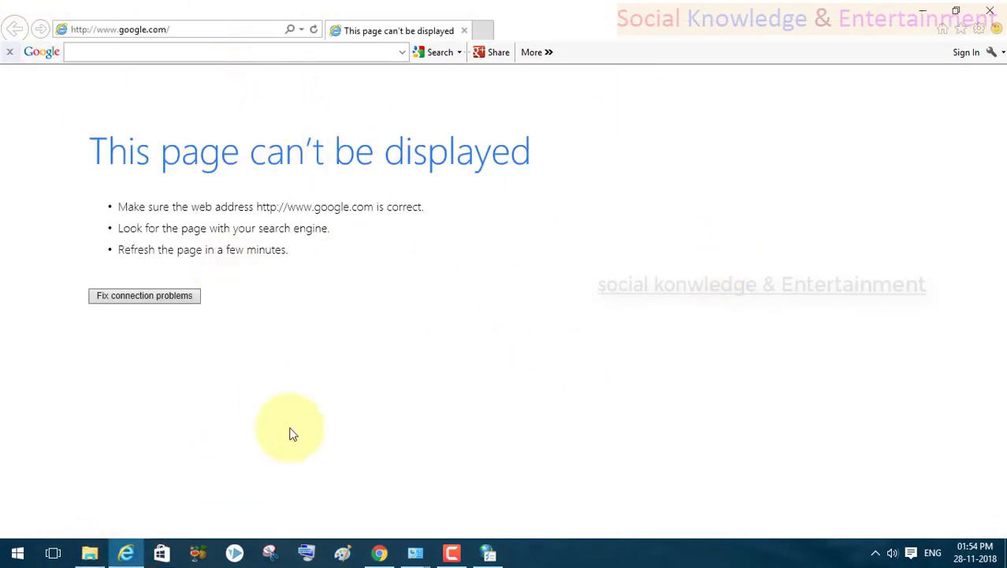
click(489, 552)
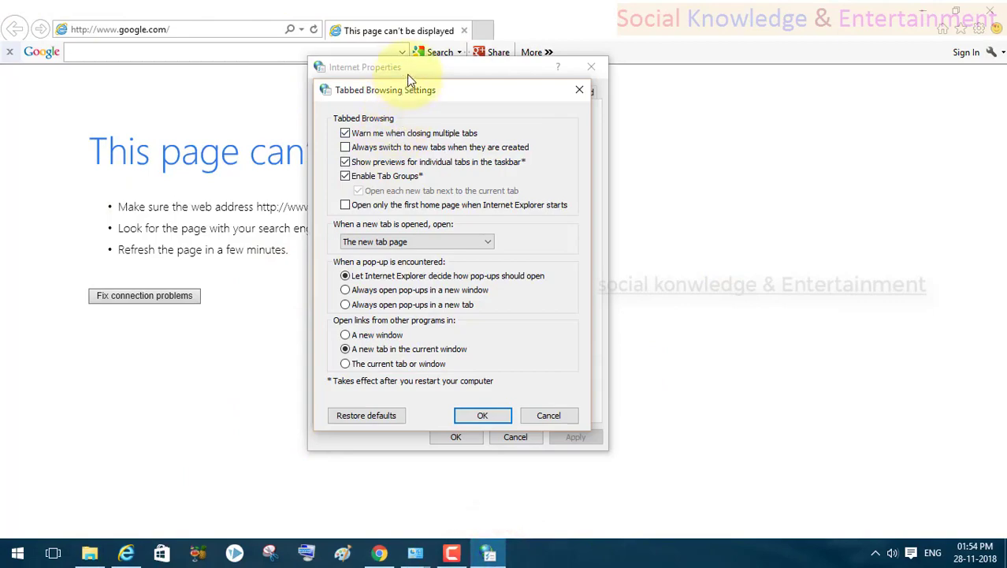
drag(406, 79, 387, 119)
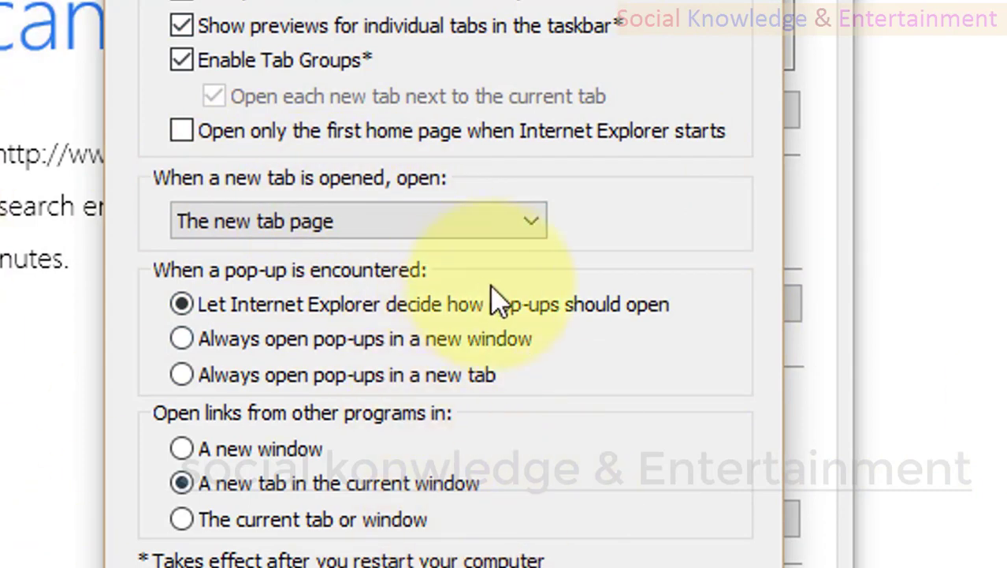
click(296, 226)
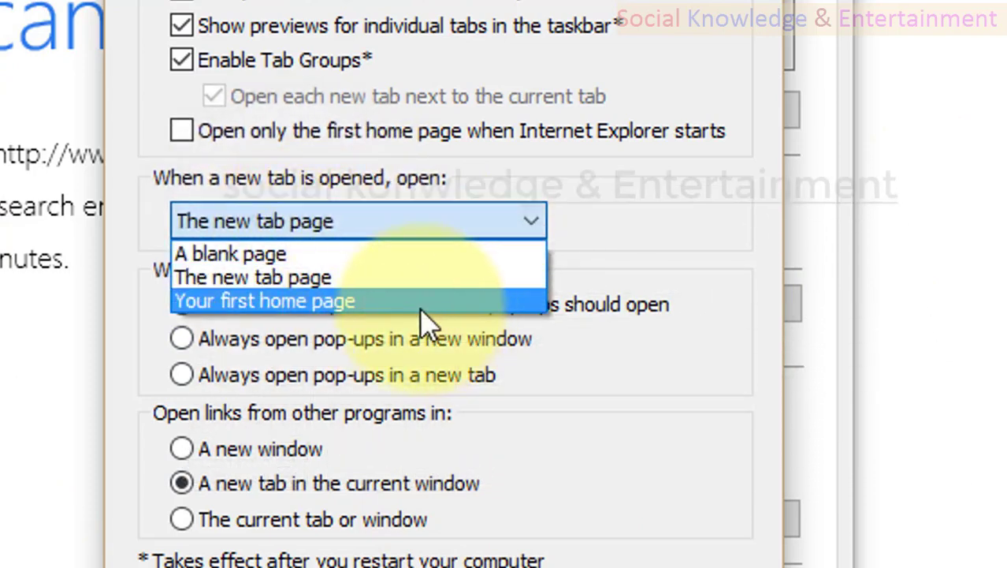
click(332, 282)
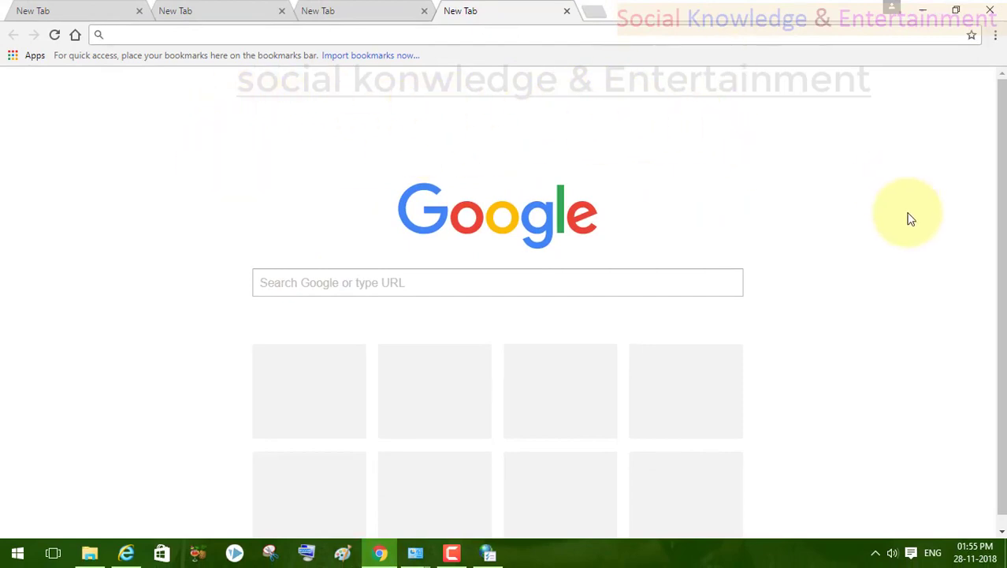
Compare the Chrome and Internet Explorer windows with the options in the Tabbed Browsing Settings.
click(975, 552)
click(615, 482)
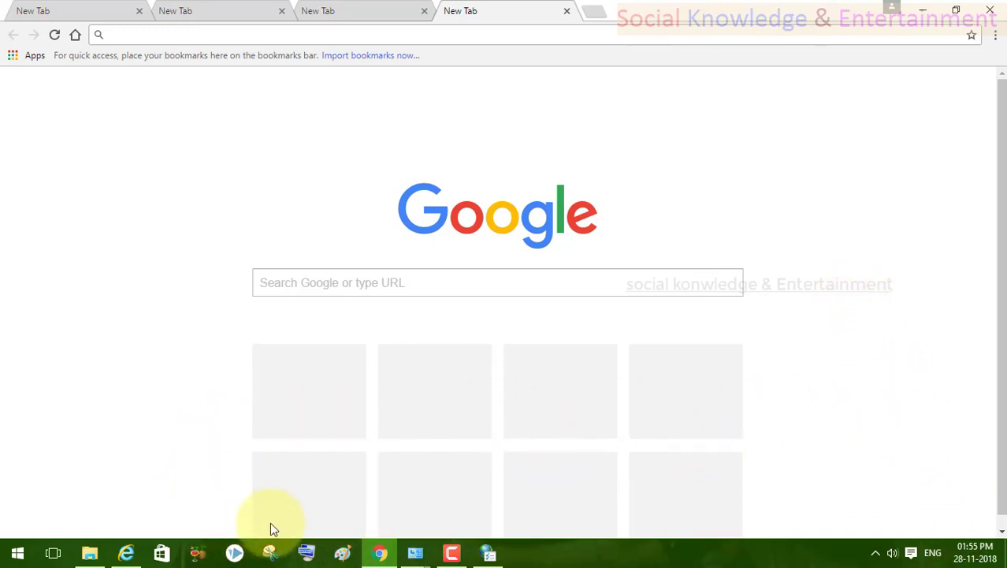
click(477, 556)
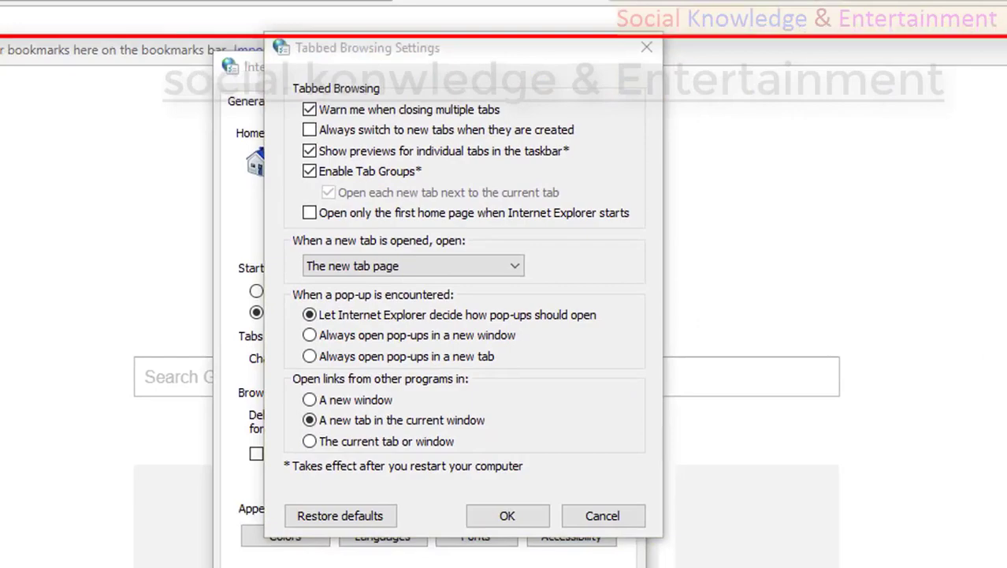
click(382, 550)
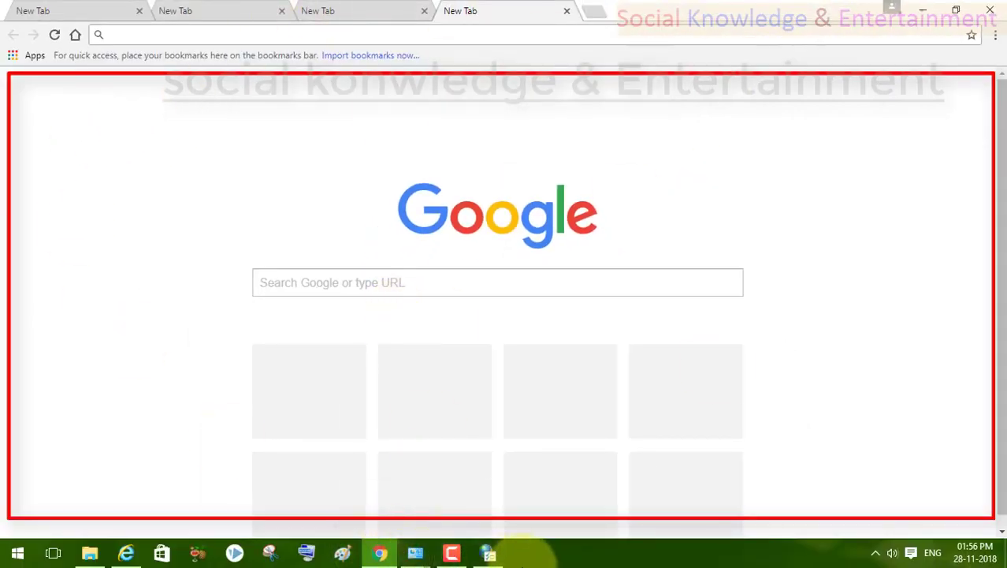
click(489, 552)
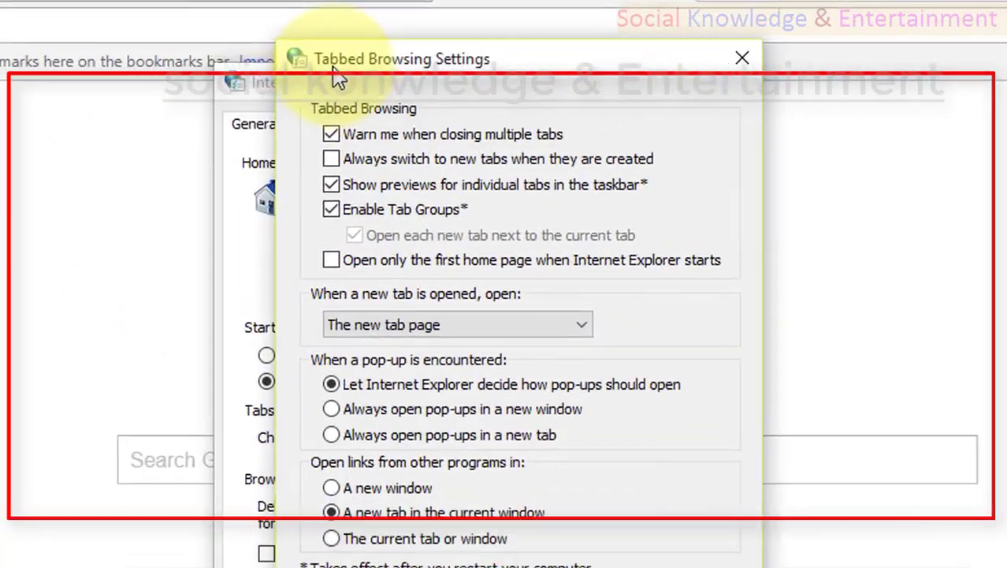
drag(333, 66, 296, 128)
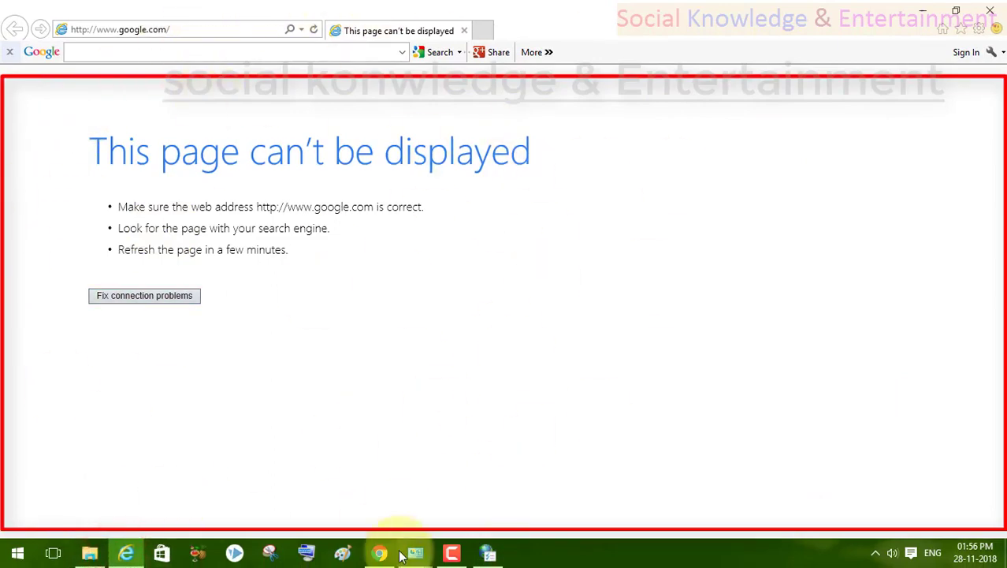
click(489, 552)
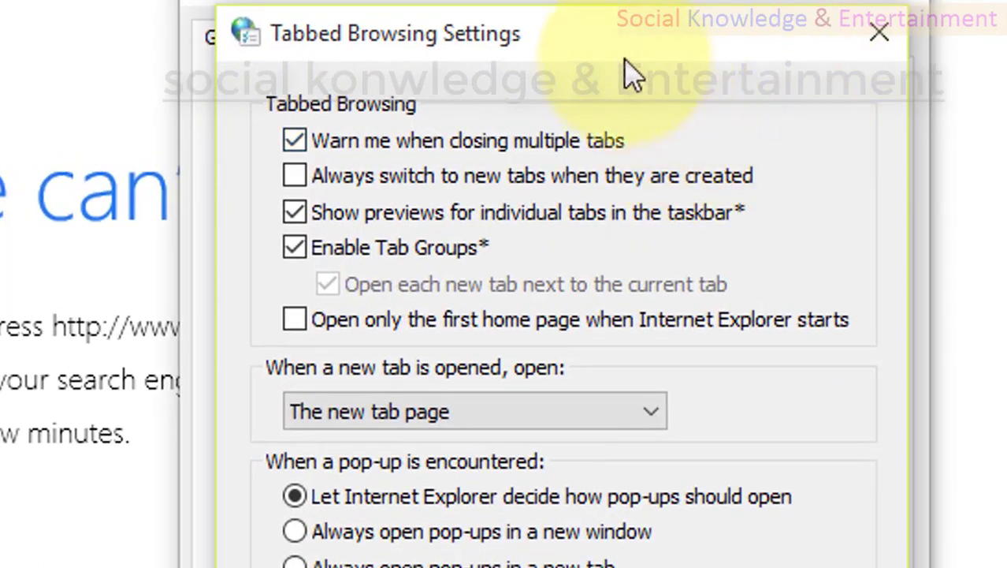
Reposition the Tabbed Browsing Settings over Internet Properties, and check the dialog against the Chrome and Internet Explorer windows.
drag(607, 34, 1006, 111)
drag(667, 120, 717, 123)
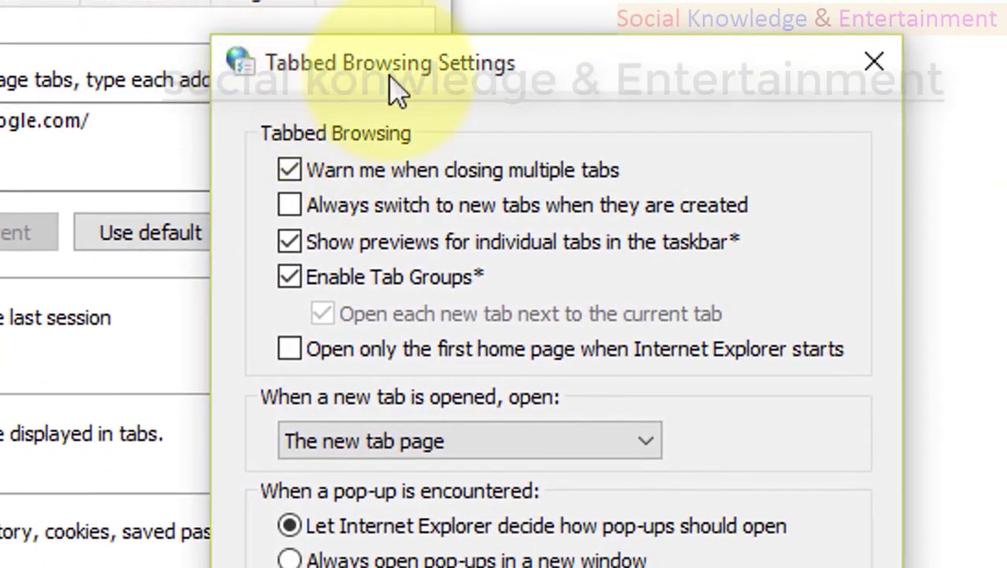
drag(410, 77, 92, 12)
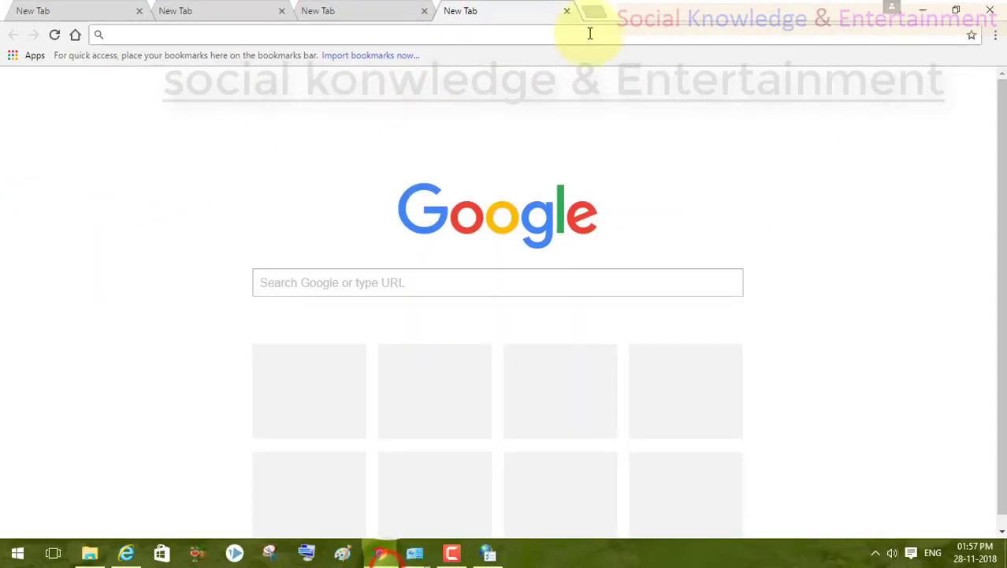
click(487, 544)
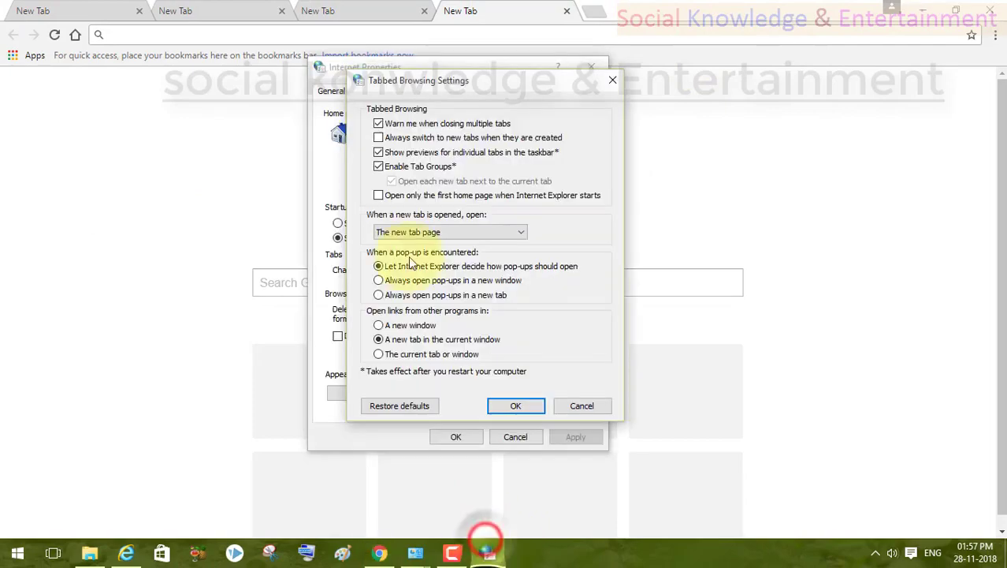
click(126, 554)
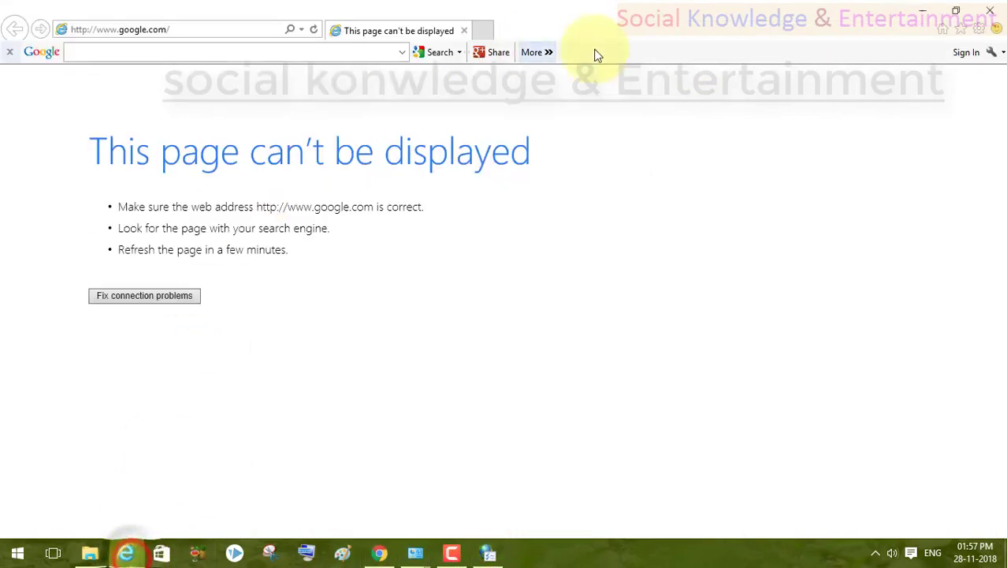
click(488, 553)
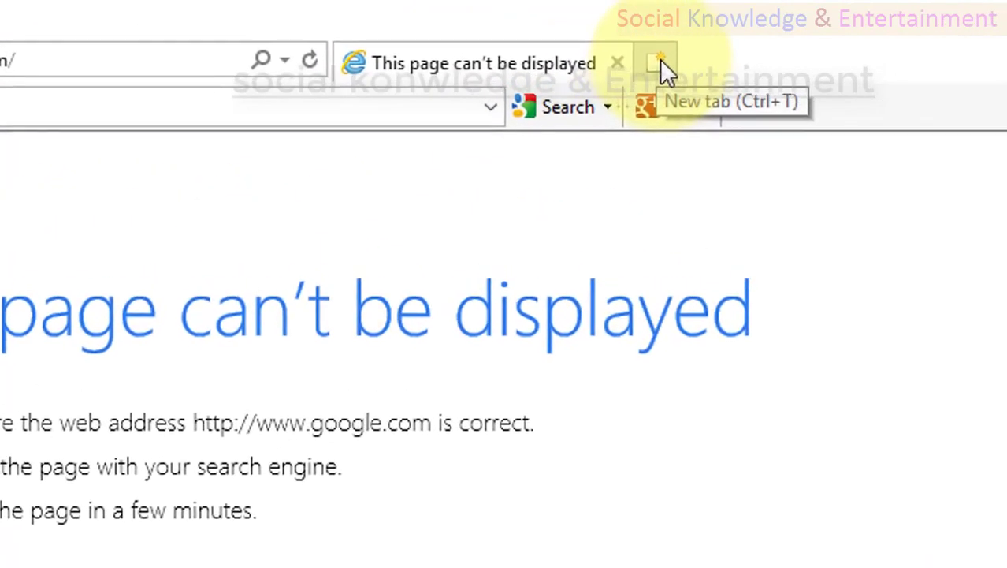
Open a new tab in Internet Explorer and load the go.microsoft.com site from its Frequent tiles.
click(664, 60)
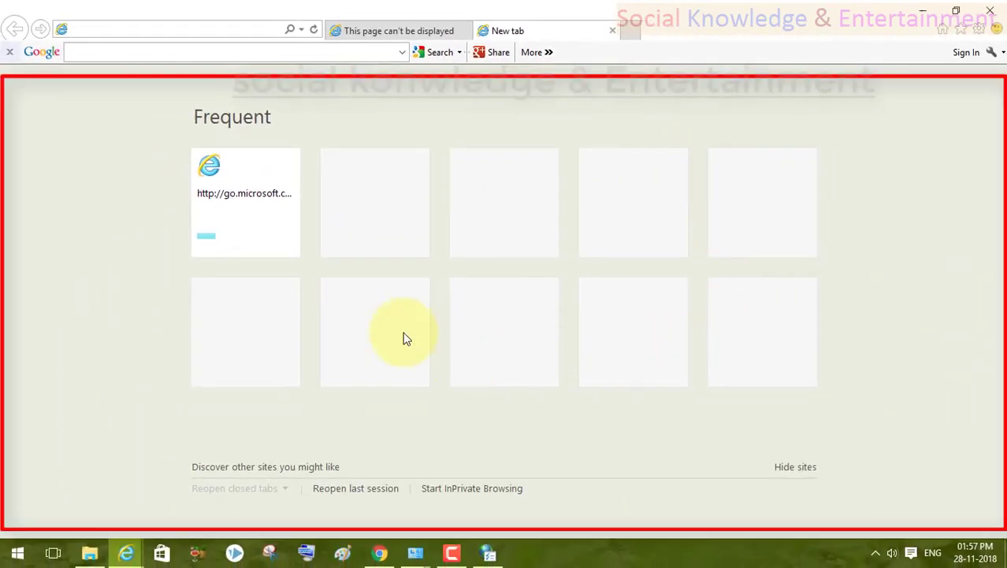
click(493, 555)
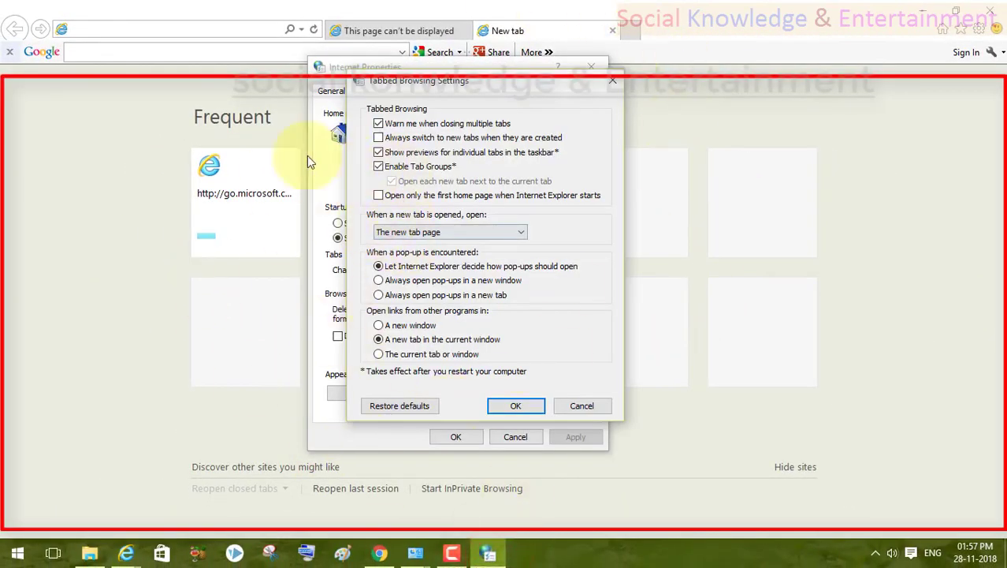
click(242, 190)
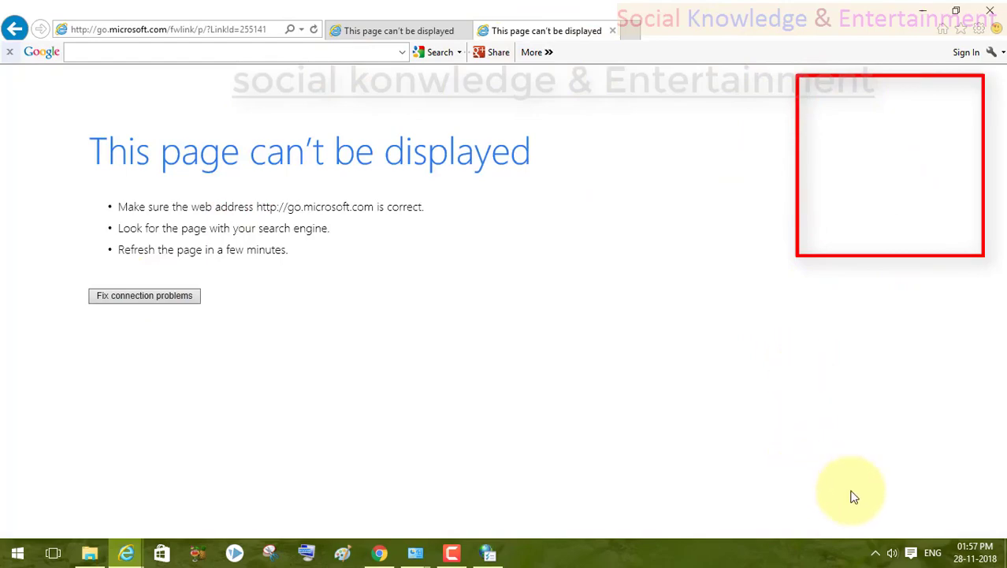
Review the Tabbed Browsing Settings again and accept them.
click(487, 551)
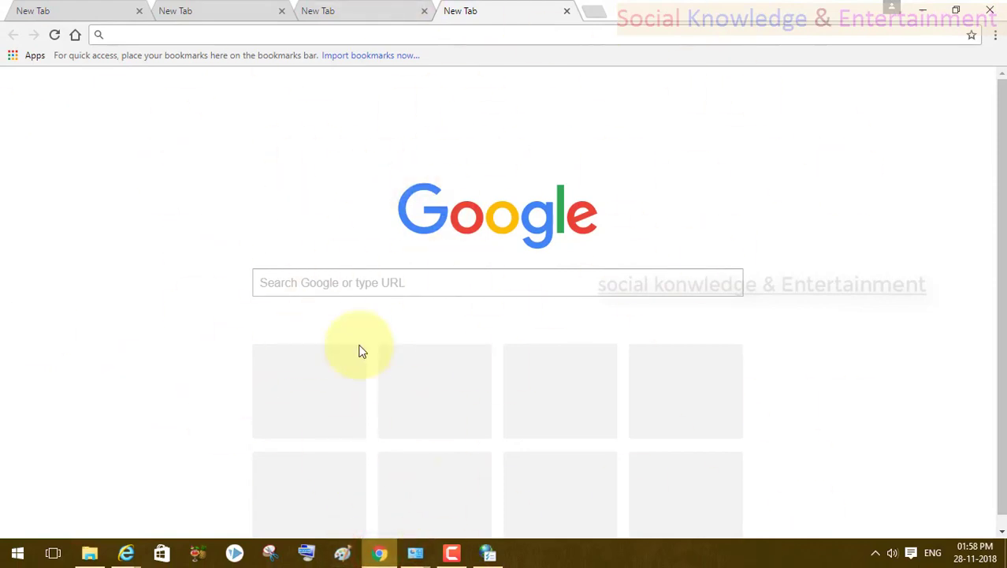
click(489, 551)
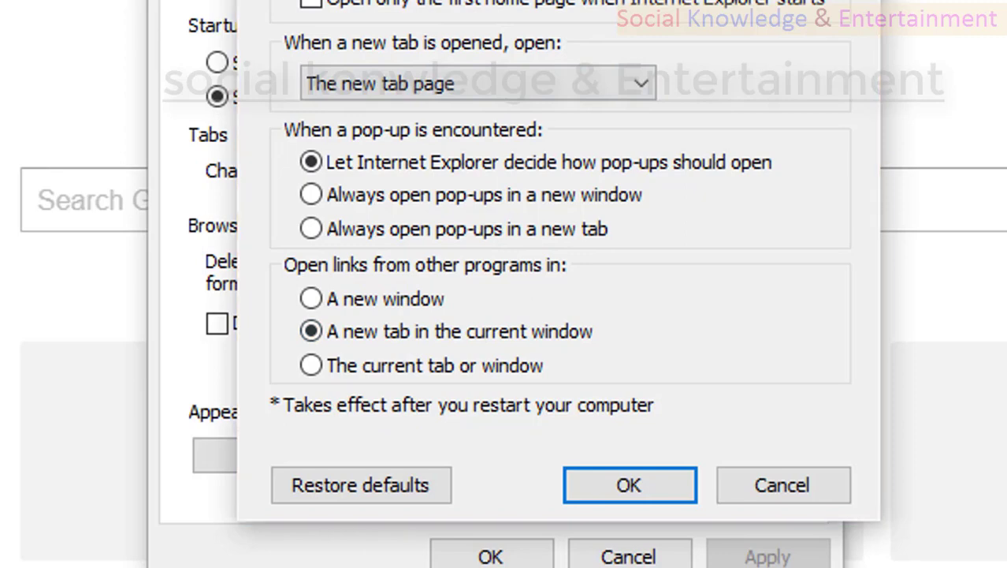
click(642, 482)
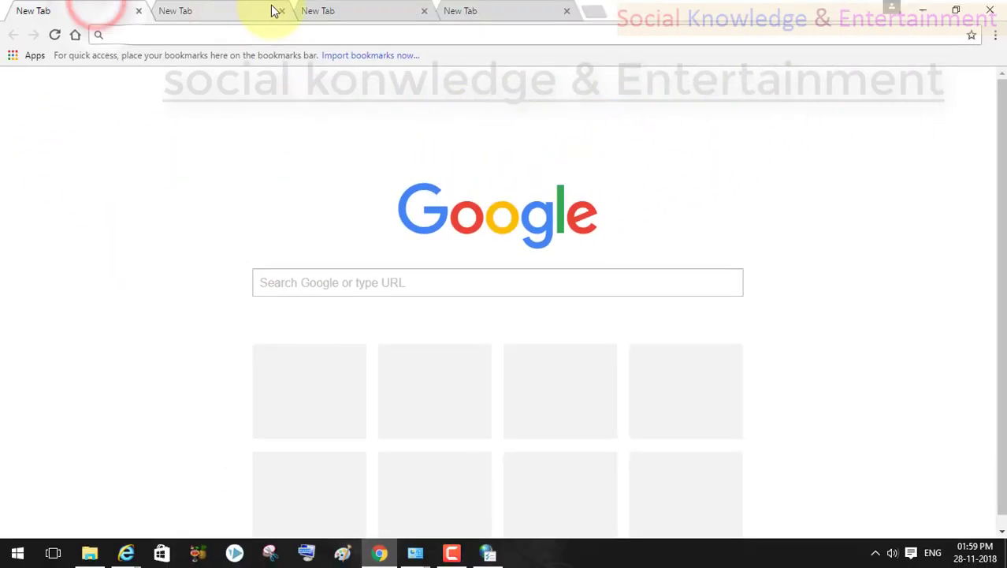
Close three of the four Chrome tabs, keeping only the first New Tab page.
click(280, 12)
click(280, 12)
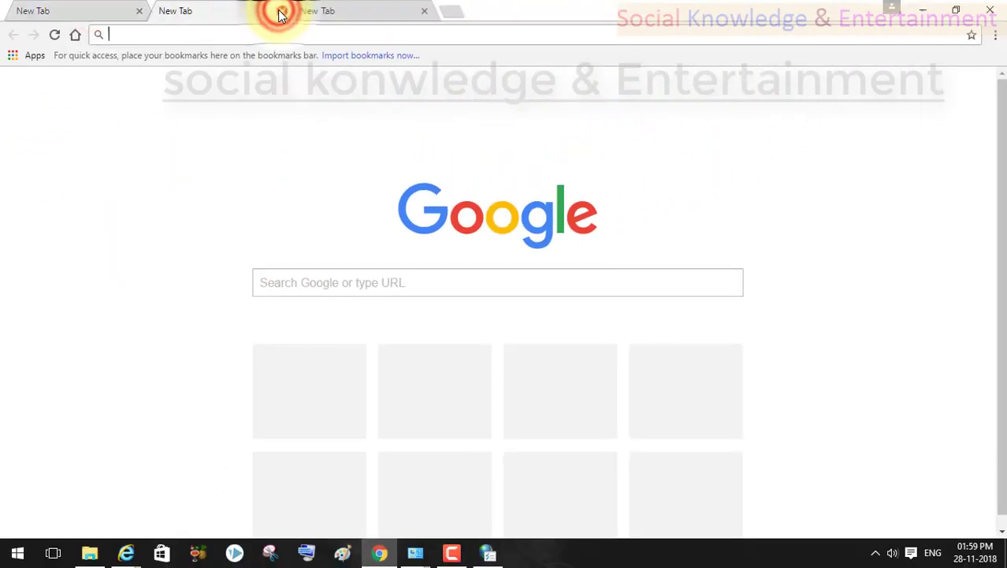
click(280, 12)
click(280, 12)
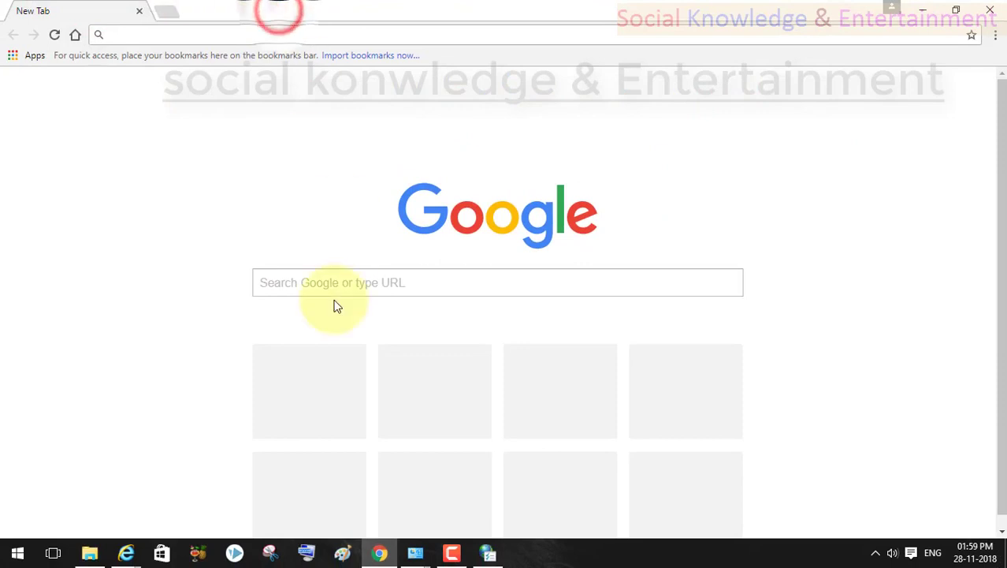
click(331, 298)
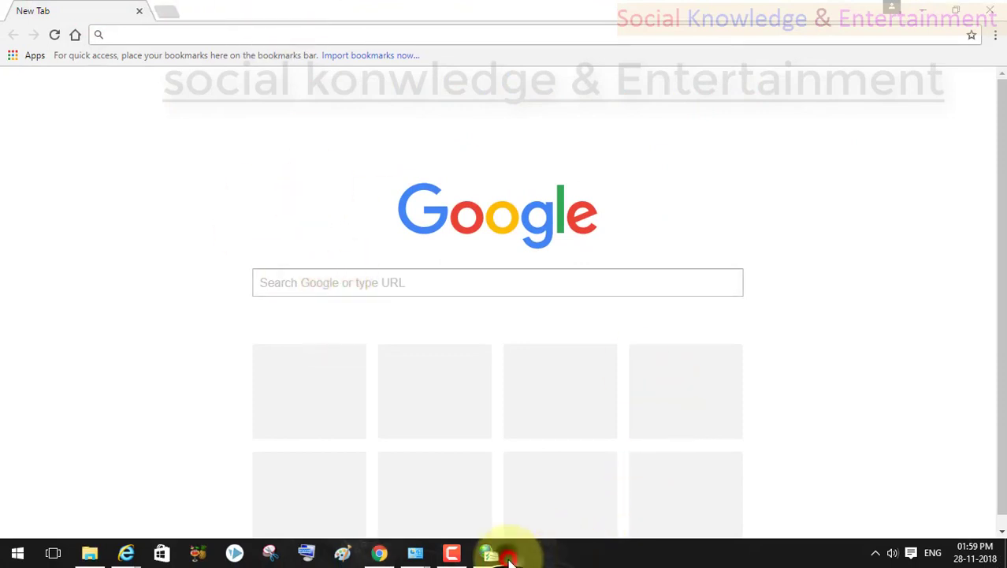
Examine Internet Properties alongside the single Chrome tab and the taskbar previews of the Internet Explorer tabs.
click(508, 556)
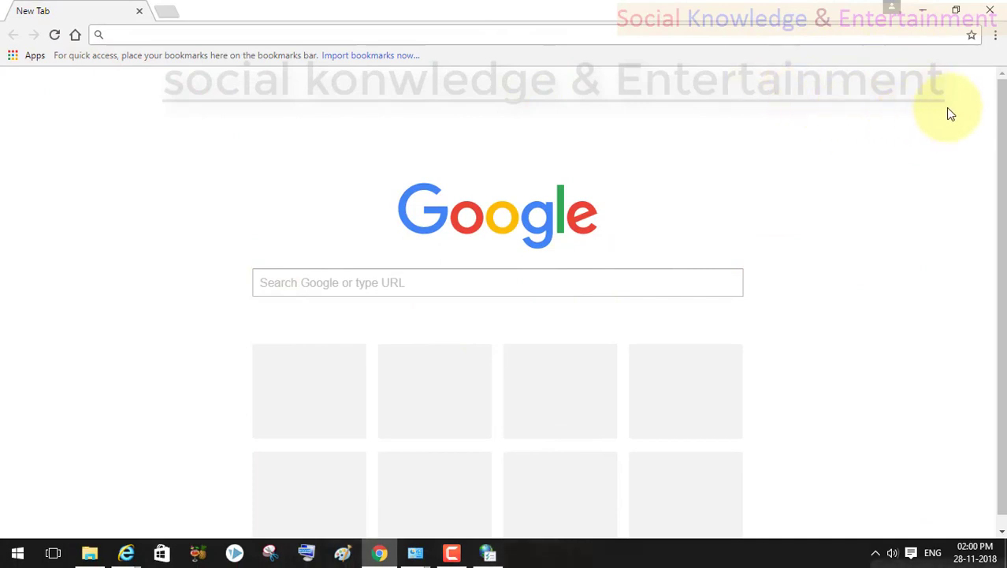
click(489, 552)
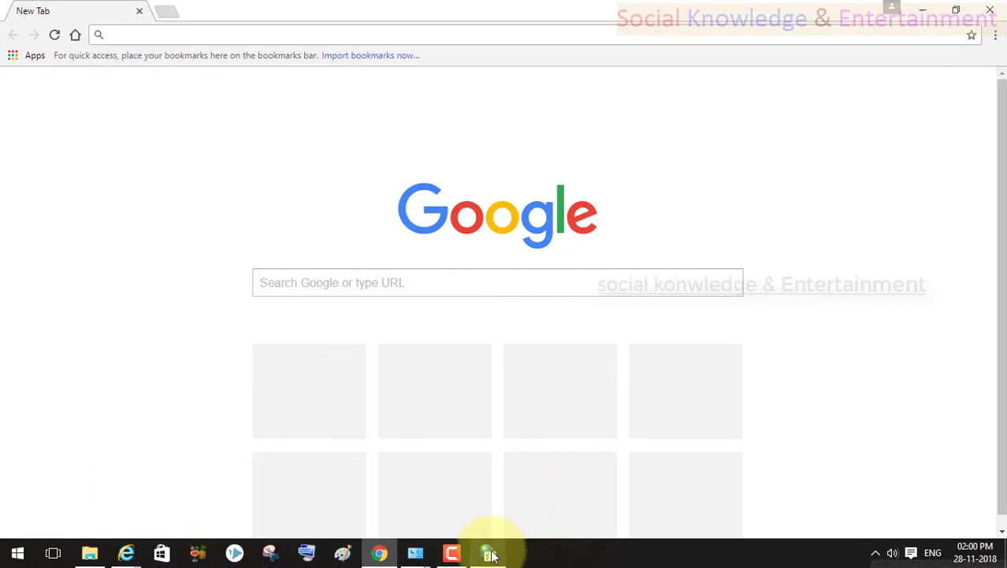
click(489, 554)
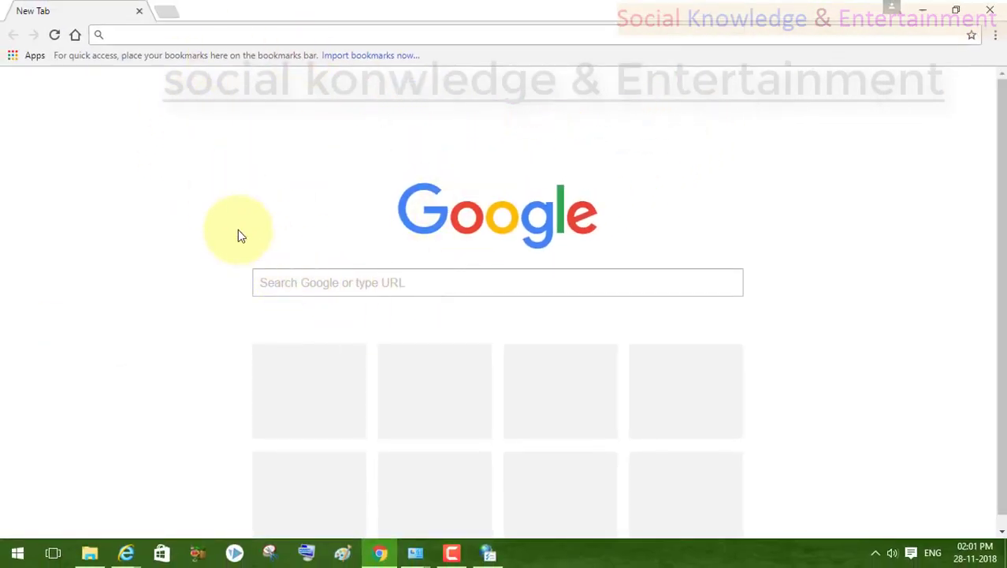
click(260, 284)
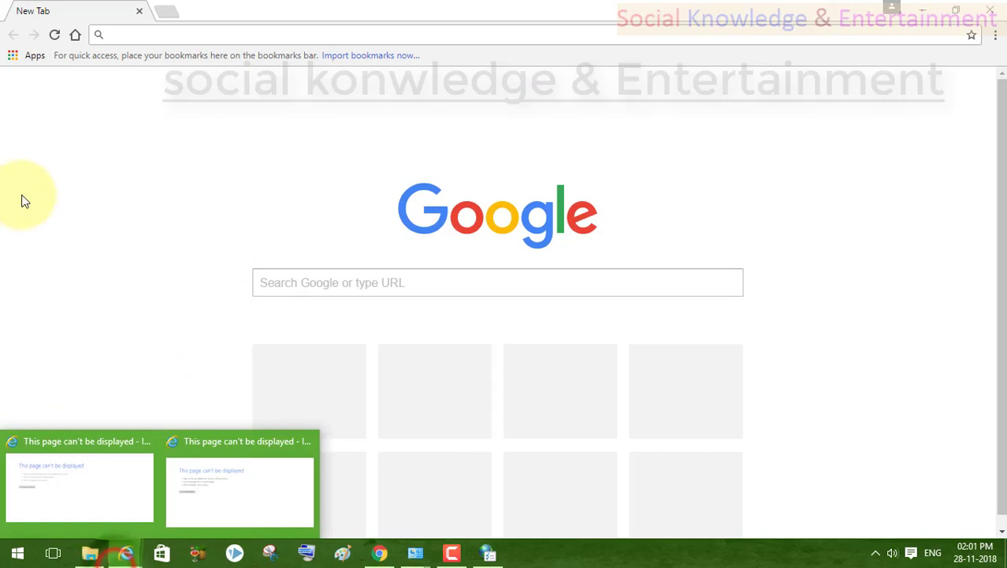
click(184, 455)
click(380, 554)
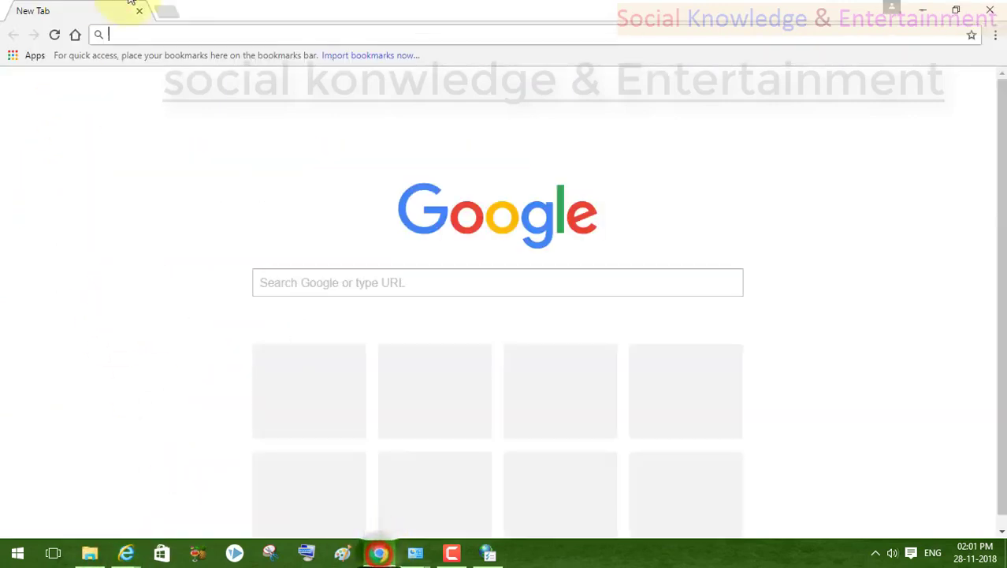
Review the home page, startup and browsing history options in Internet Properties, comparing them with the Chrome page and the Internet Explorer tab previews.
click(490, 546)
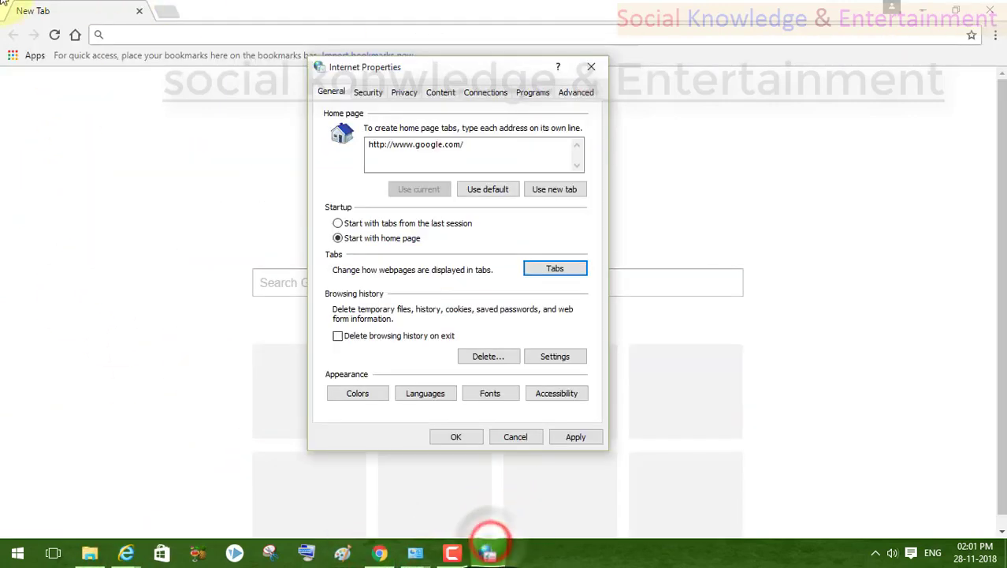
click(115, 138)
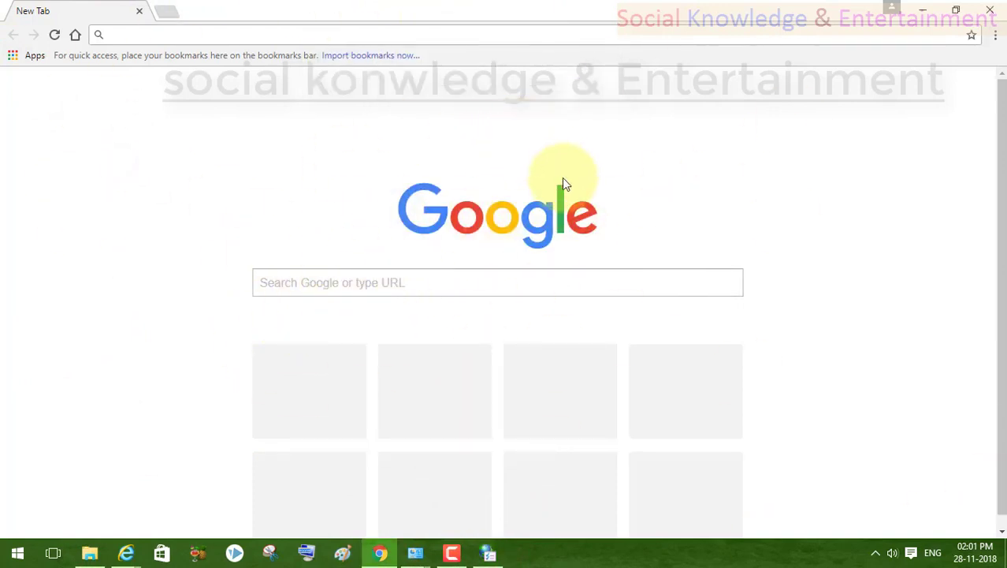
click(126, 554)
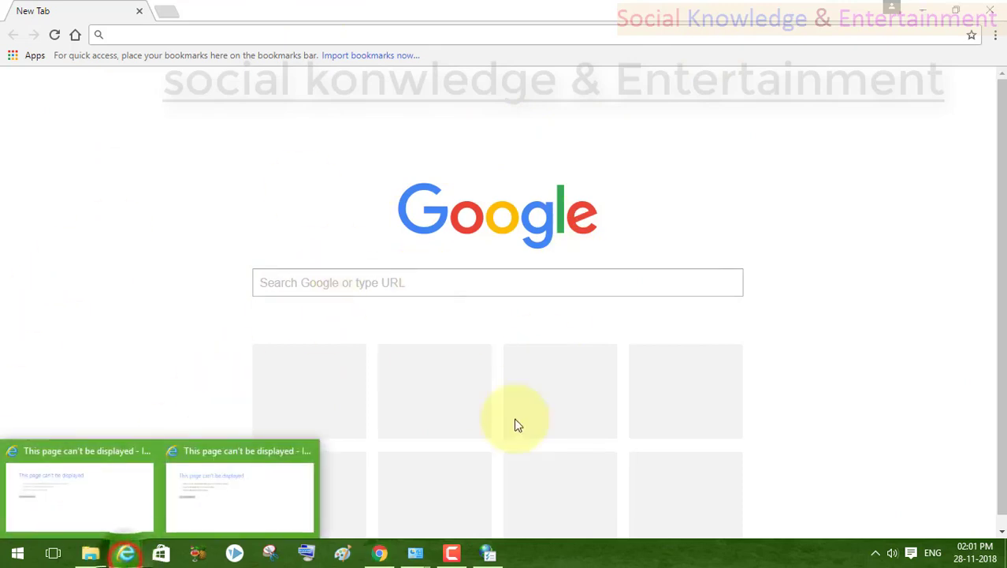
click(139, 175)
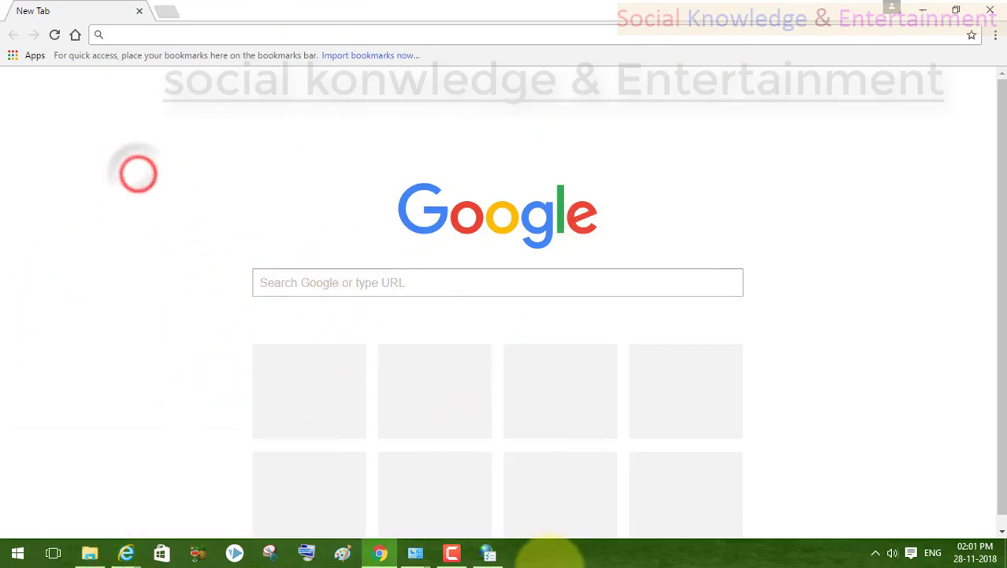
click(489, 554)
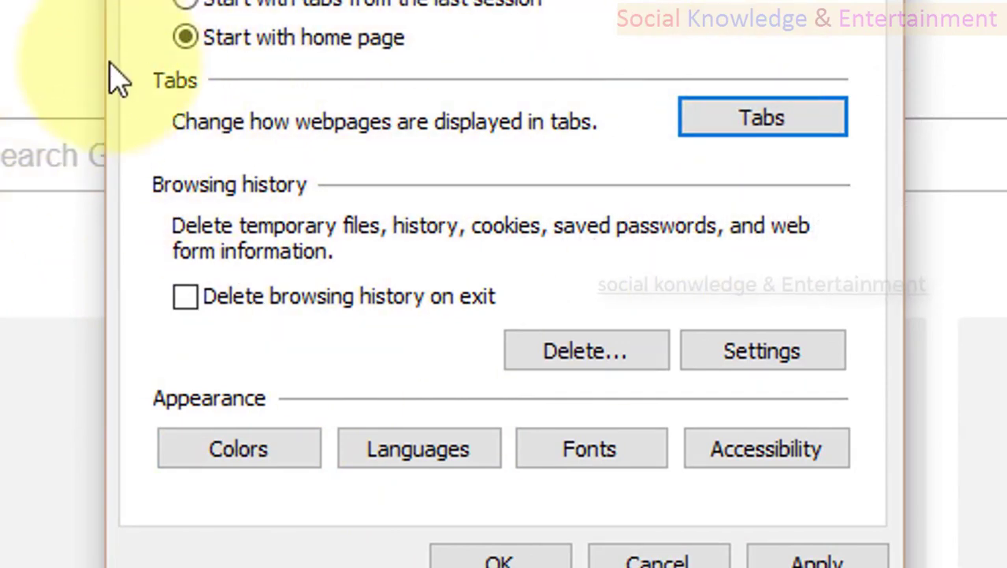
click(184, 35)
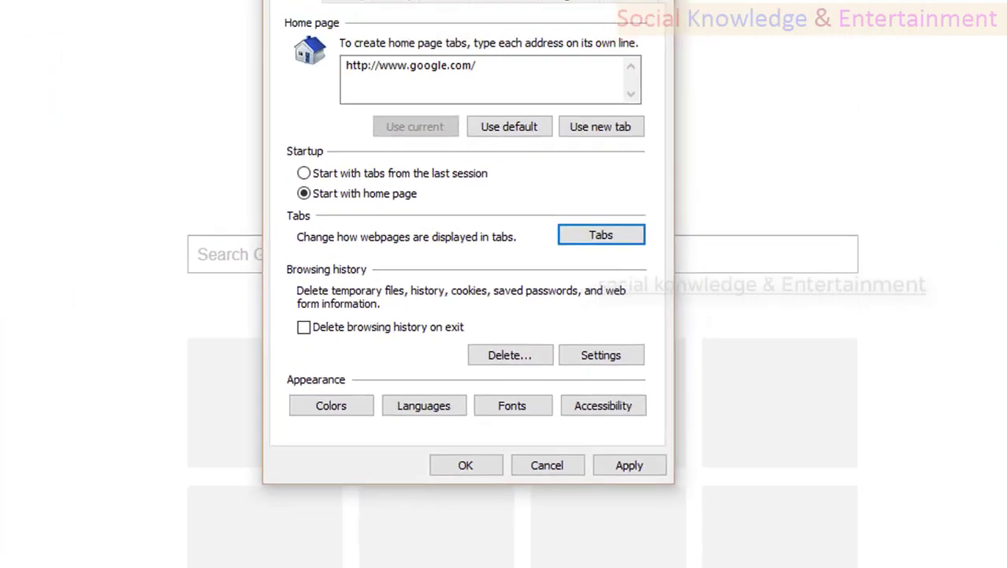
Switch to the go.microsoft.com tab in Internet Explorer, highlight its page content, clear the selection, and return to Internet Properties.
mouse_move(126, 552)
click(192, 502)
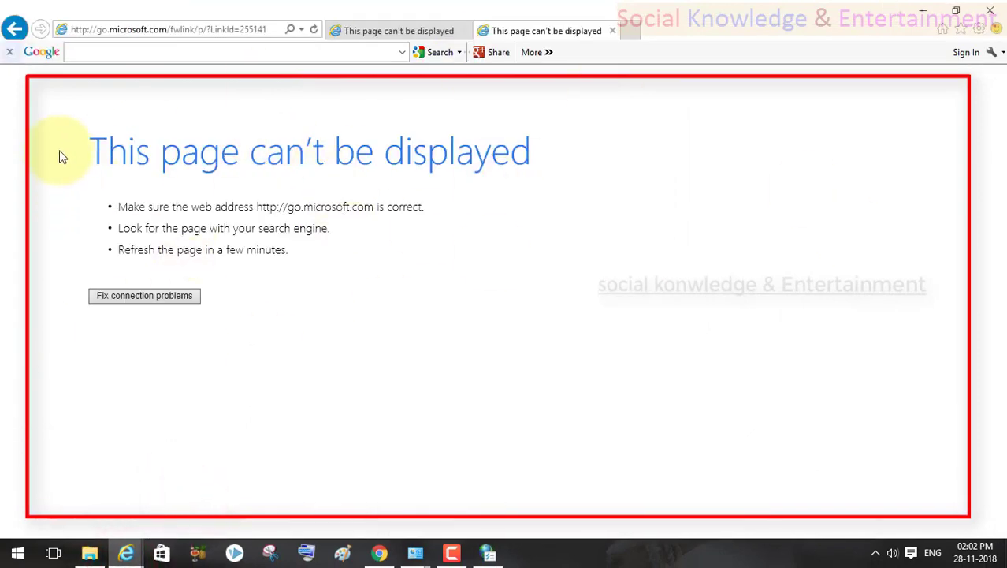
drag(85, 155, 309, 390)
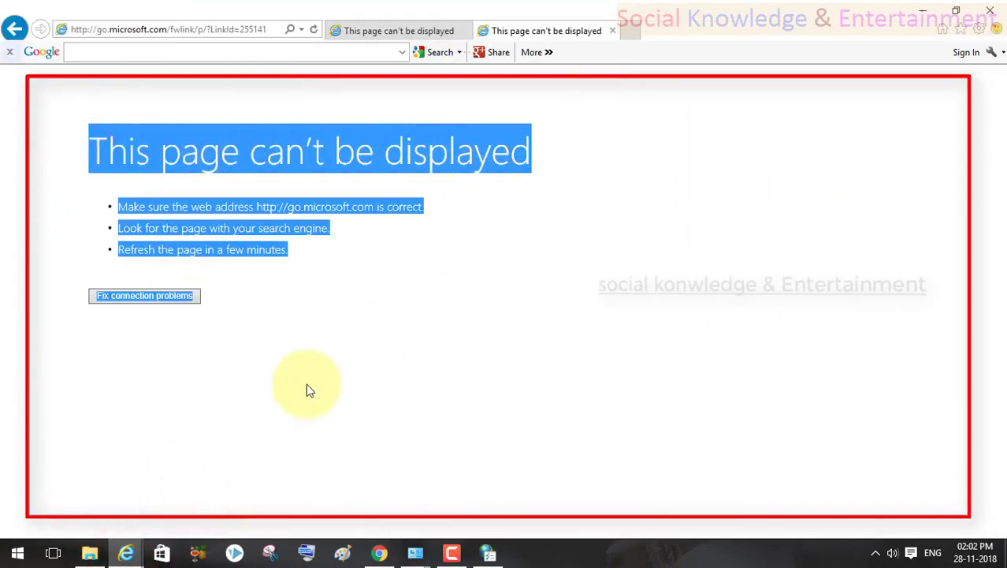
click(297, 323)
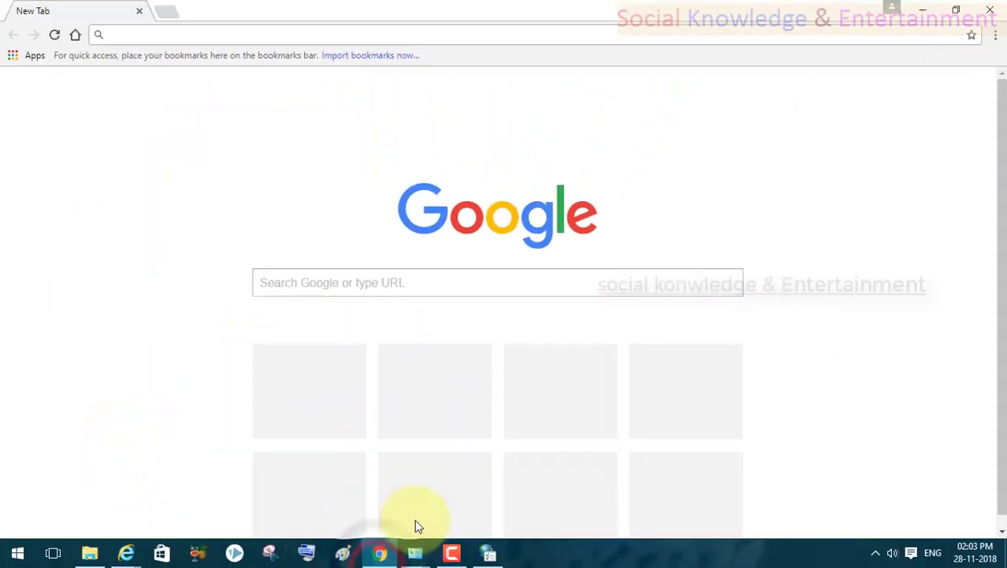
click(485, 551)
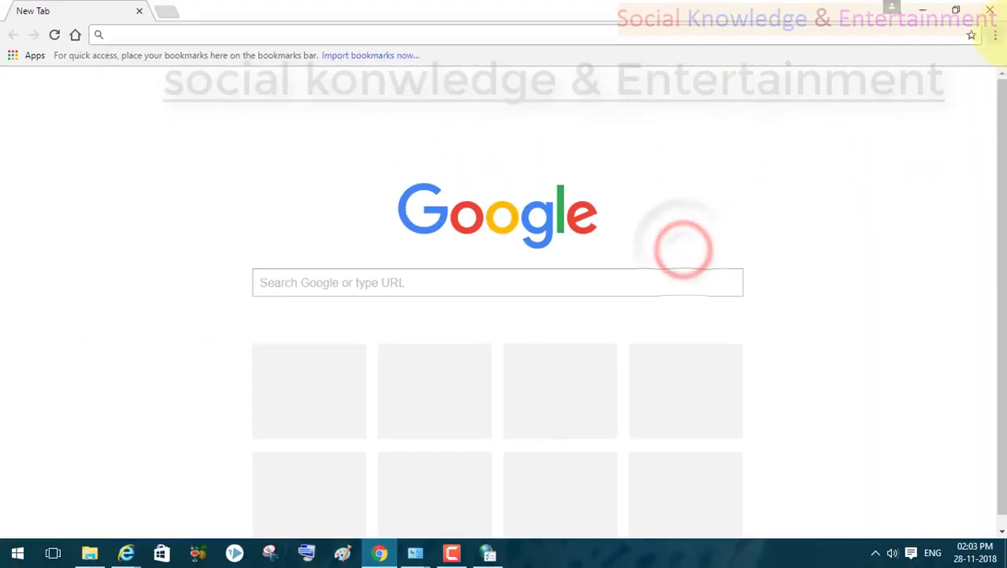
Open the full browsing history page in Chrome.
click(1000, 34)
mouse_move(938, 115)
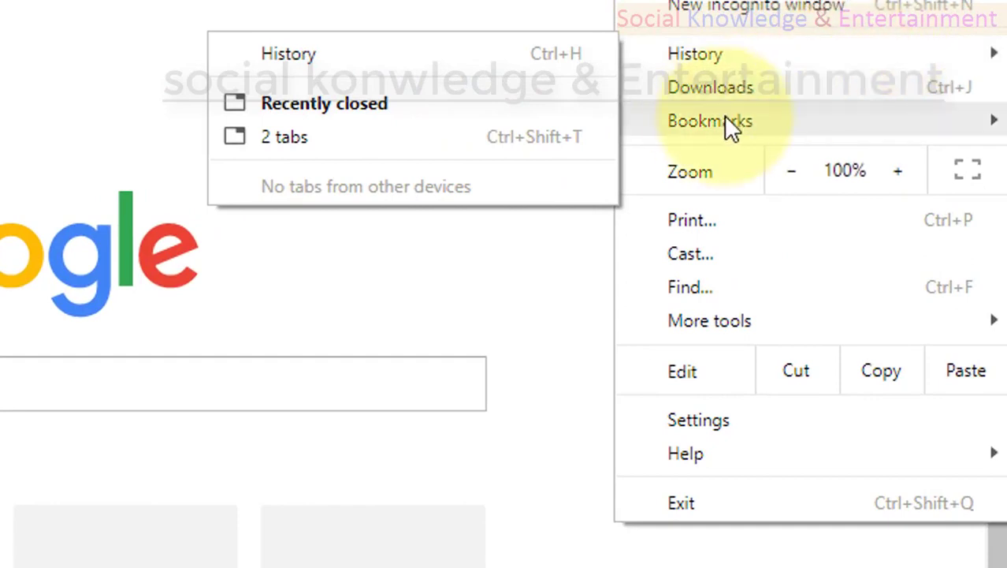
mouse_move(724, 118)
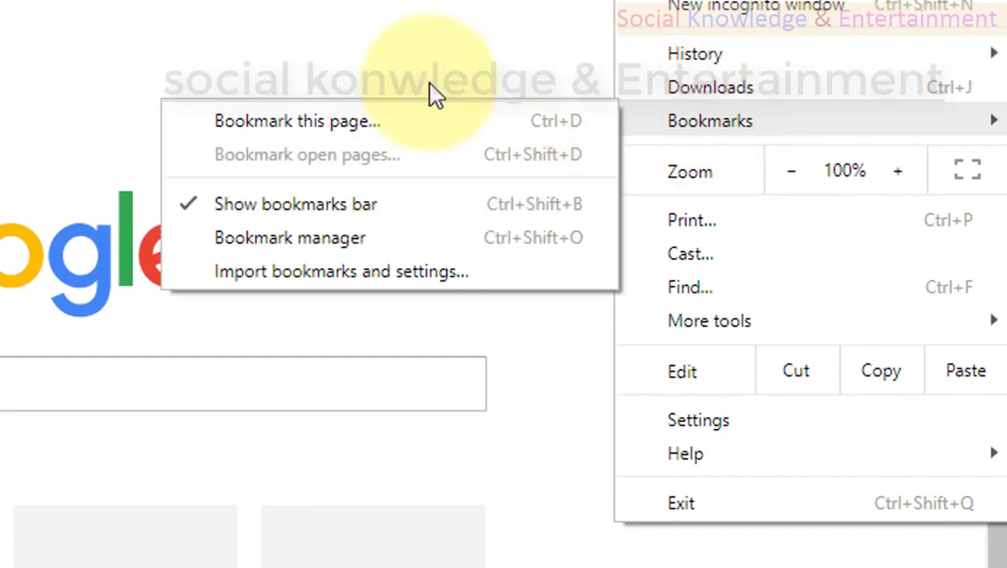
click(777, 54)
click(516, 55)
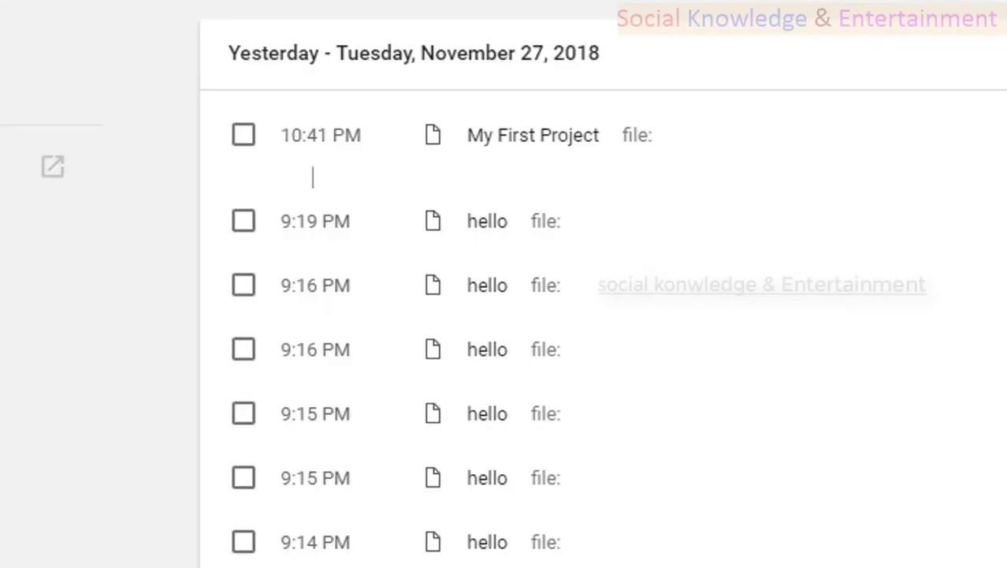
Open the Clear browsing data dialog from the history page and review the data types it offers to clear.
click(72, 194)
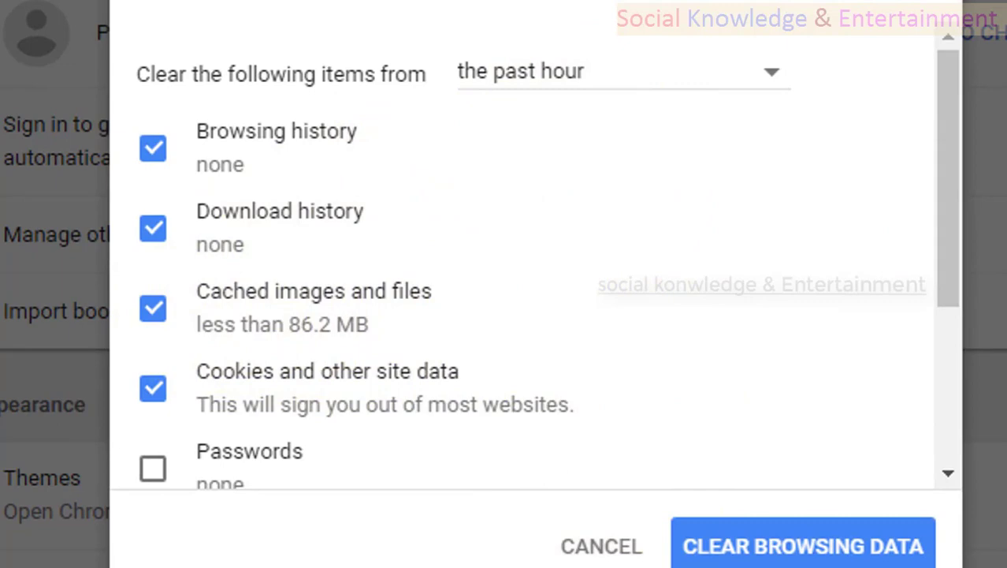
scroll(757, 430, down, 4)
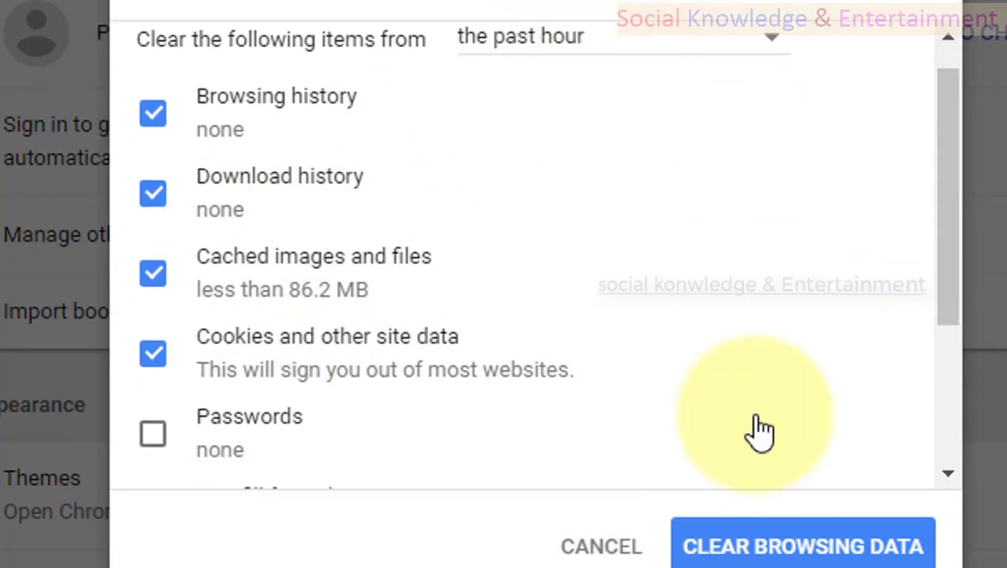
scroll(758, 429, up, 1)
scroll(758, 430, up, 3)
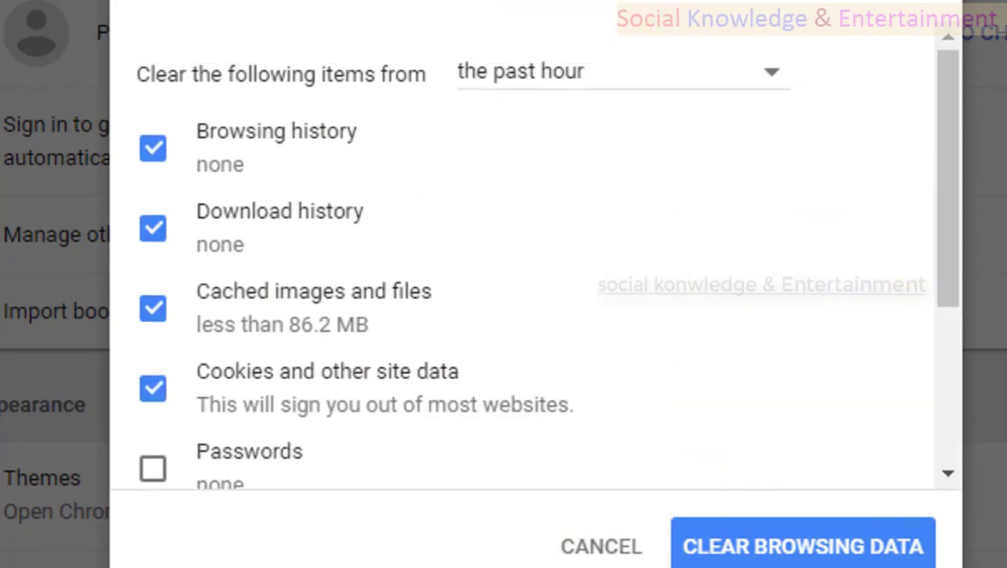
scroll(675, 299, down, 2)
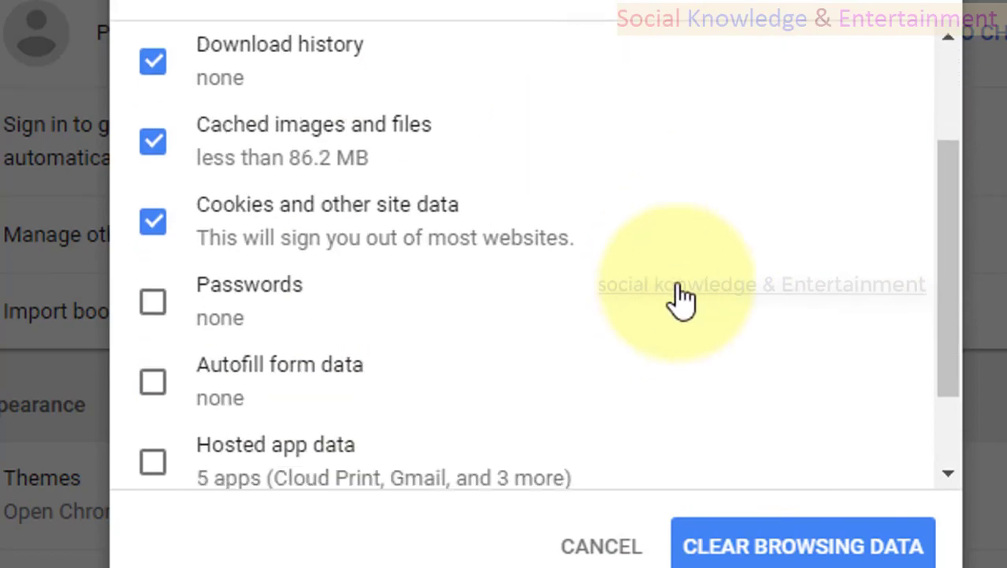